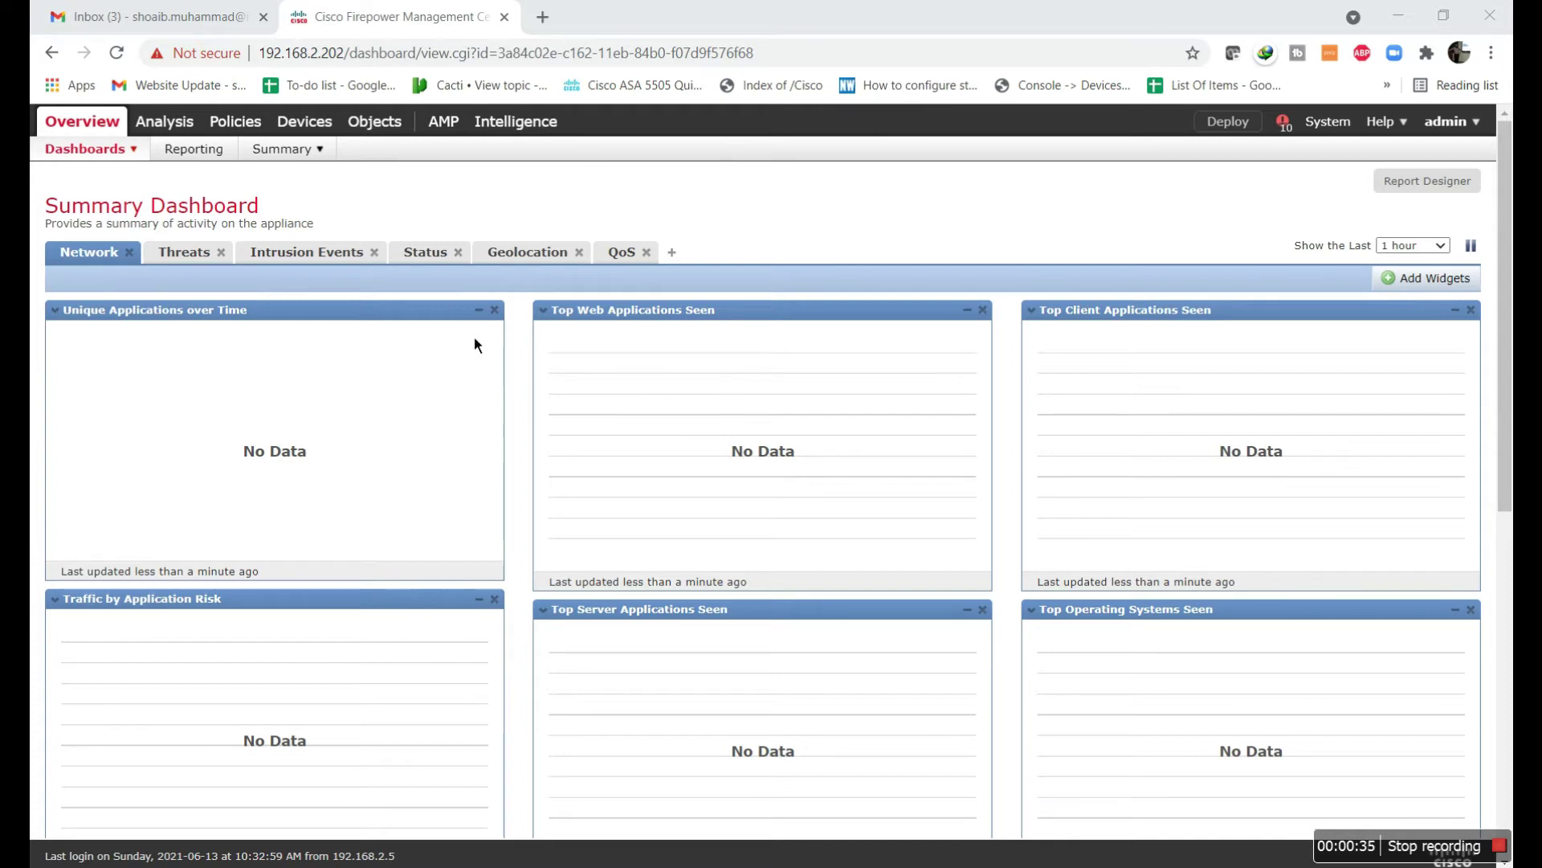
# Open the access control policy and review its existing rules for LAN-Network10 and LAN-Network20
pyautogui.moveTo(141, 161)
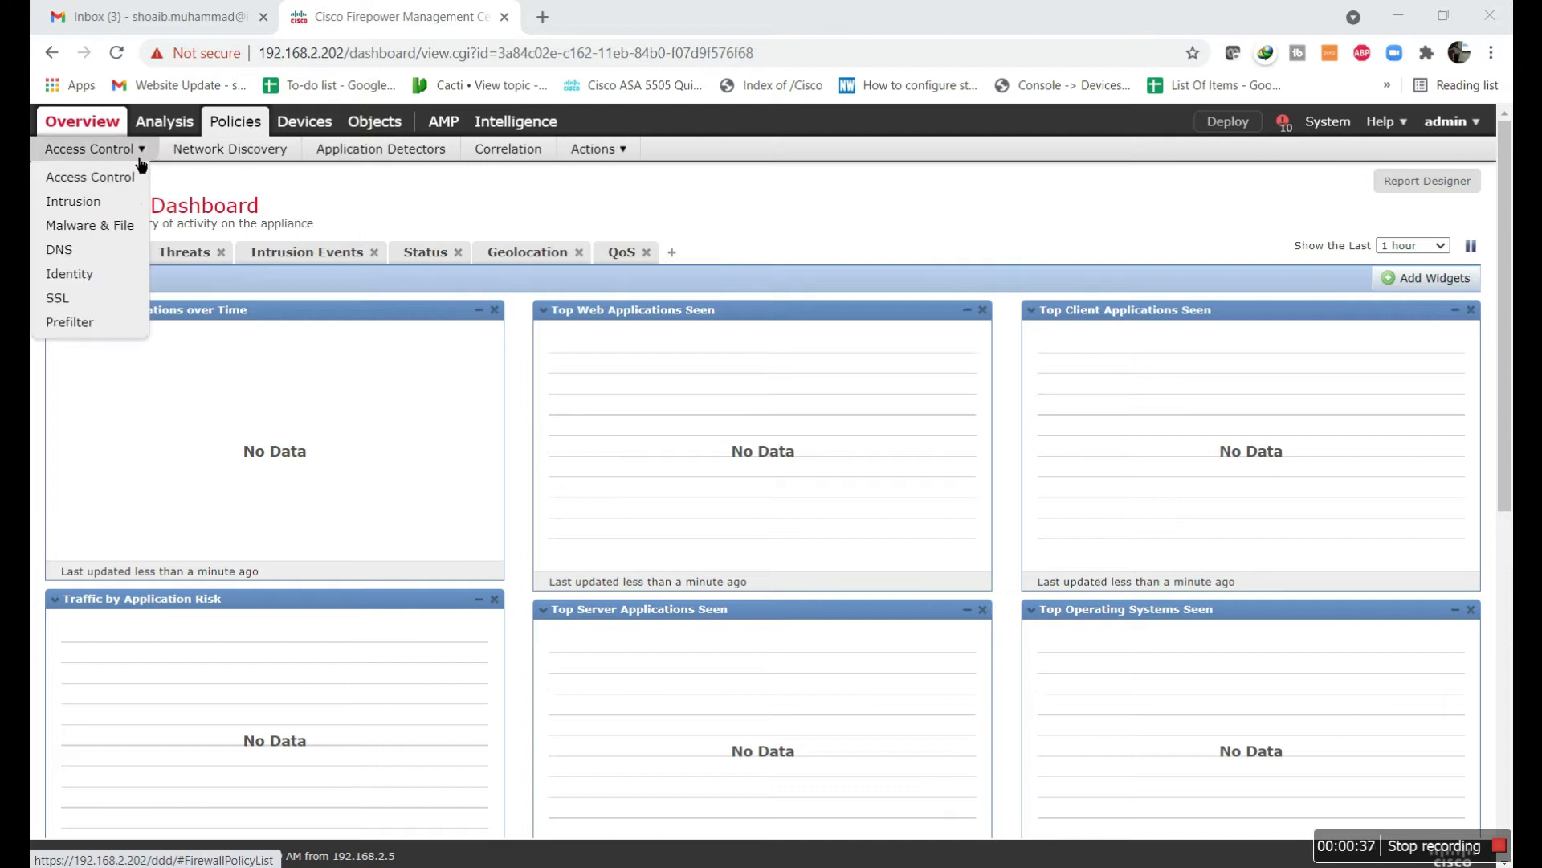
pyautogui.click(90, 177)
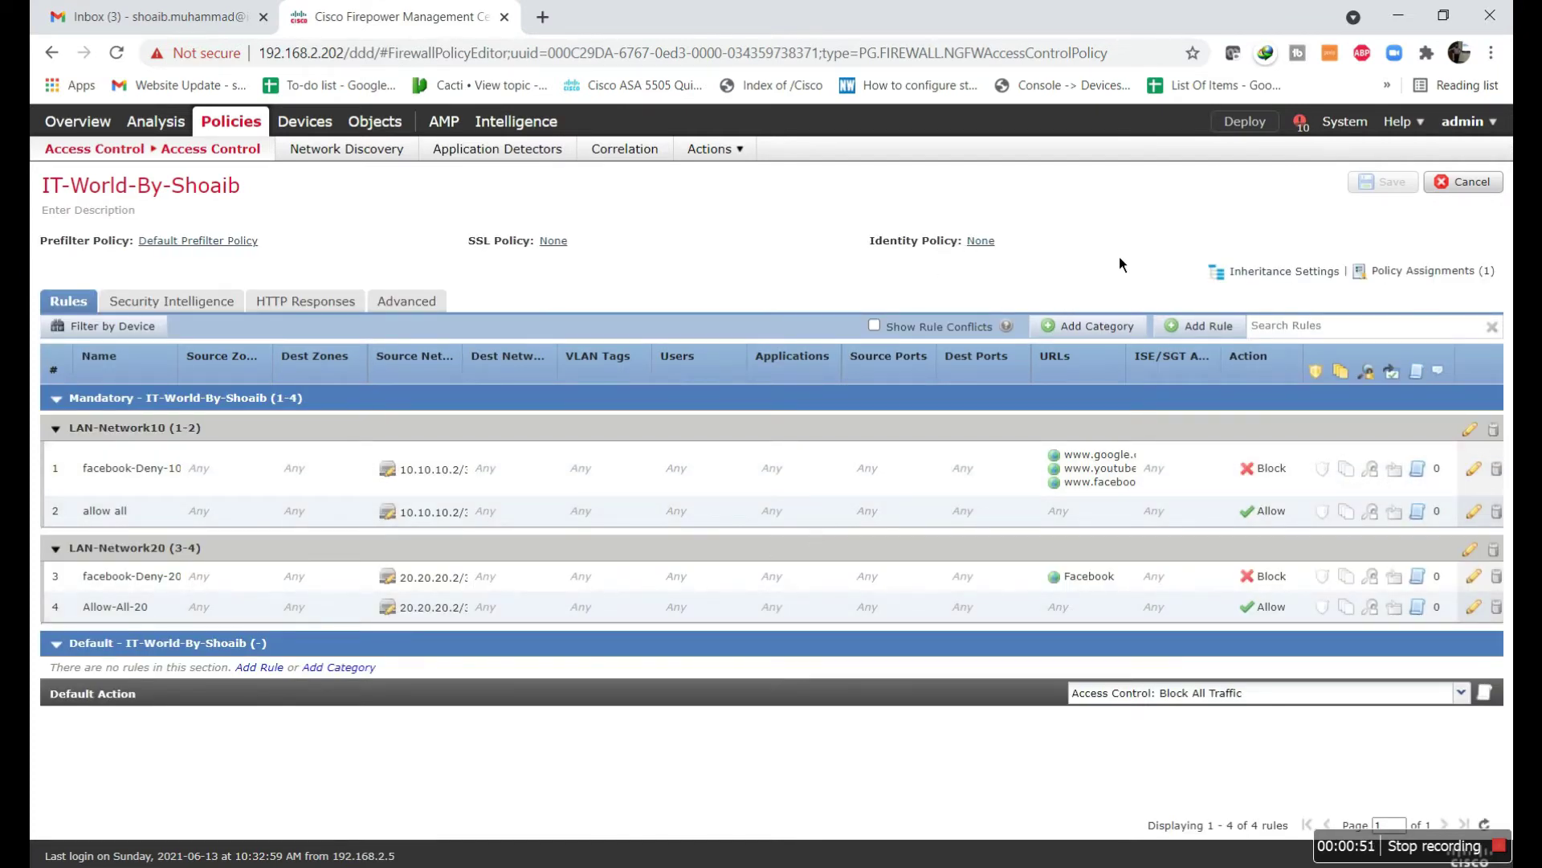
# Set up a new Firepower Management backup named 13-June-2021-FMC that includes events as well as the configuration
pyautogui.moveTo(1467, 128)
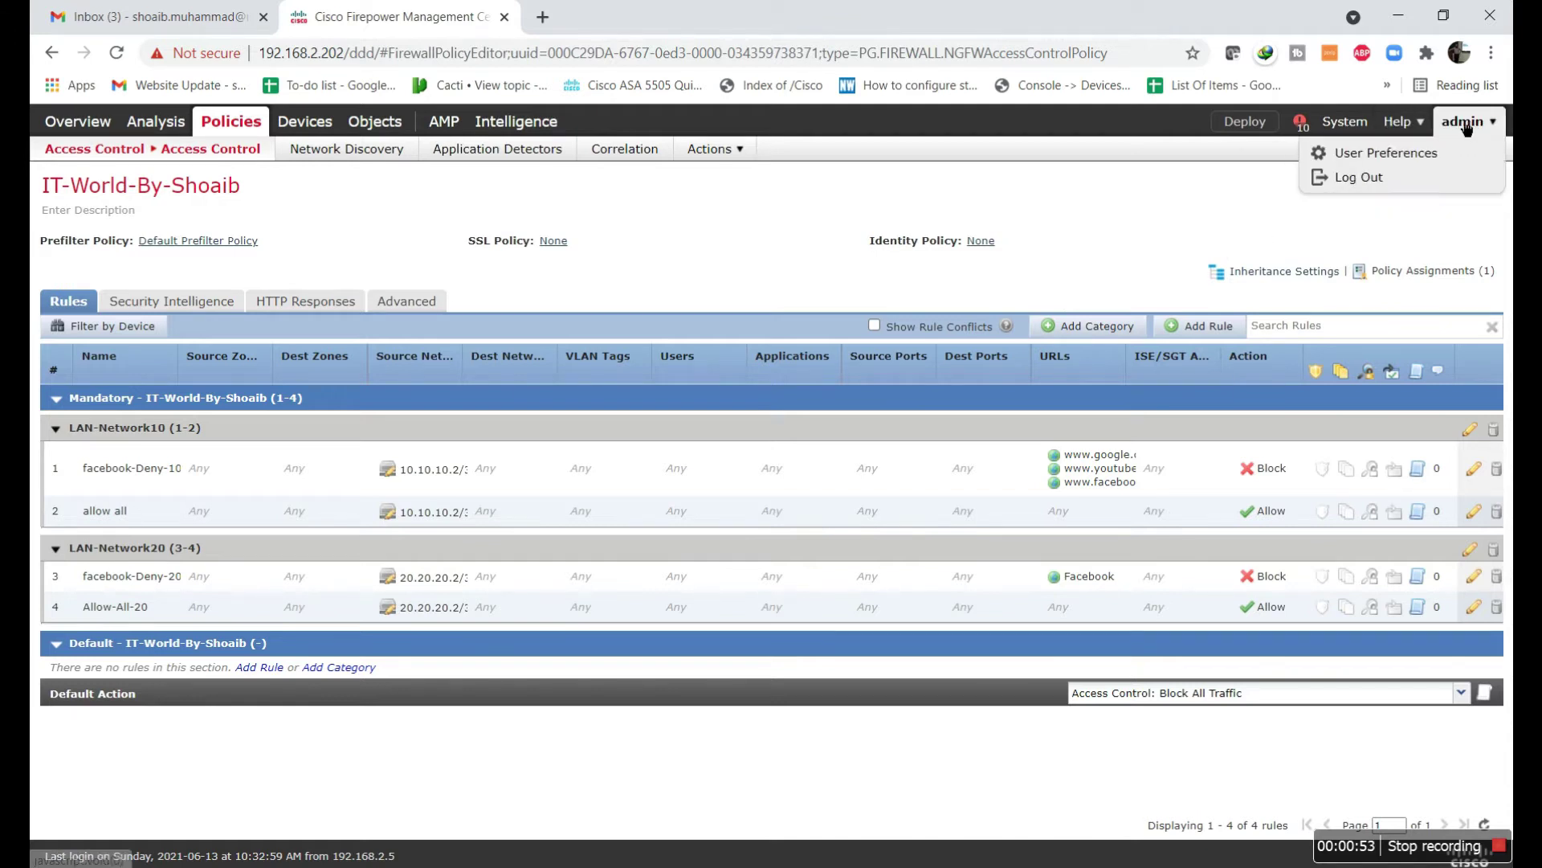
pyautogui.moveTo(1343, 129)
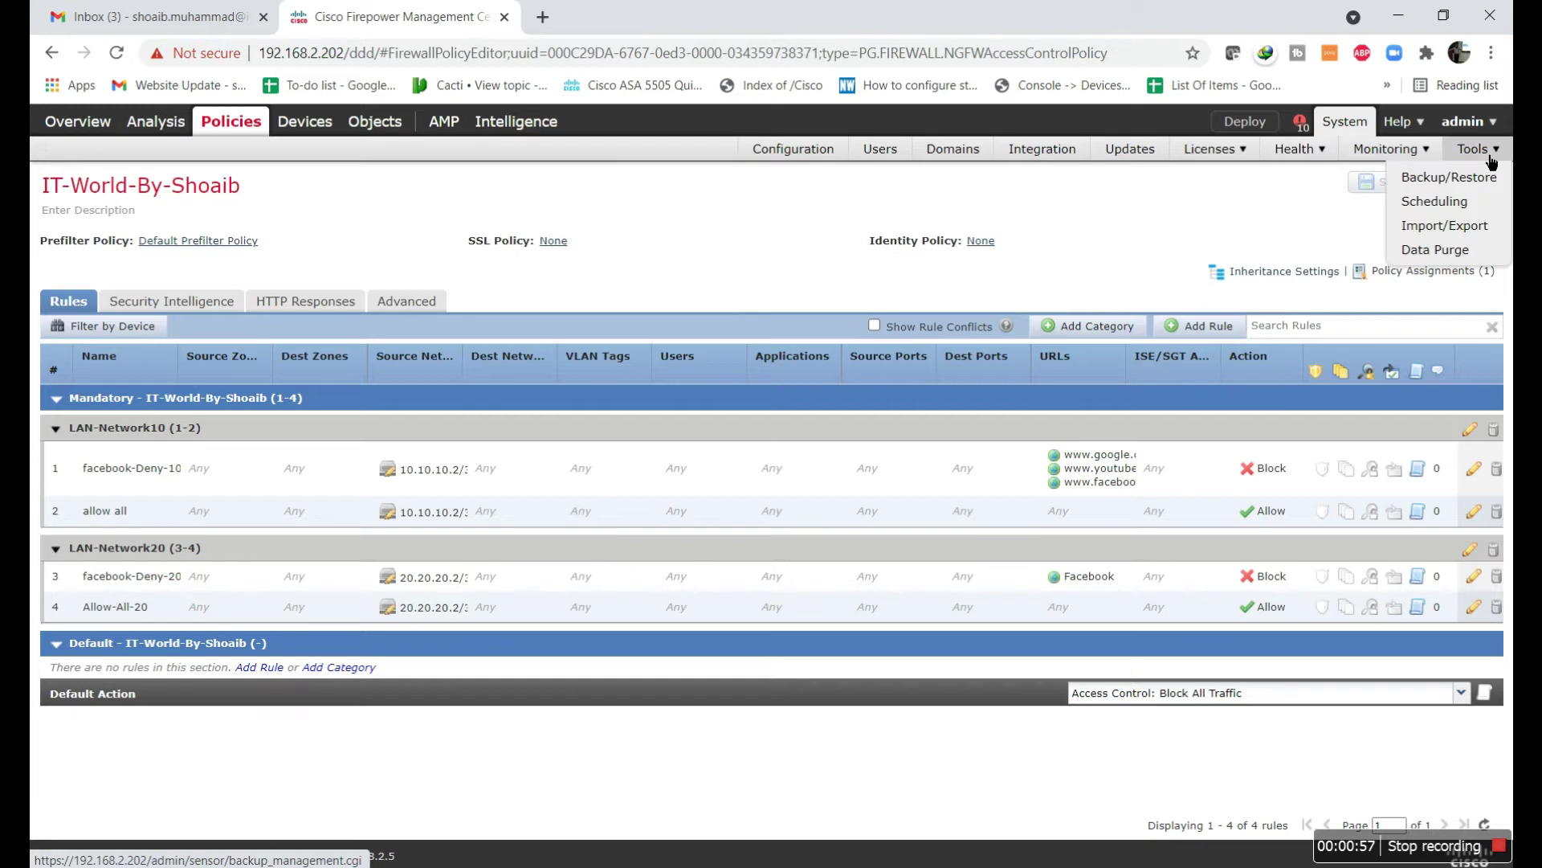
pyautogui.click(1457, 191)
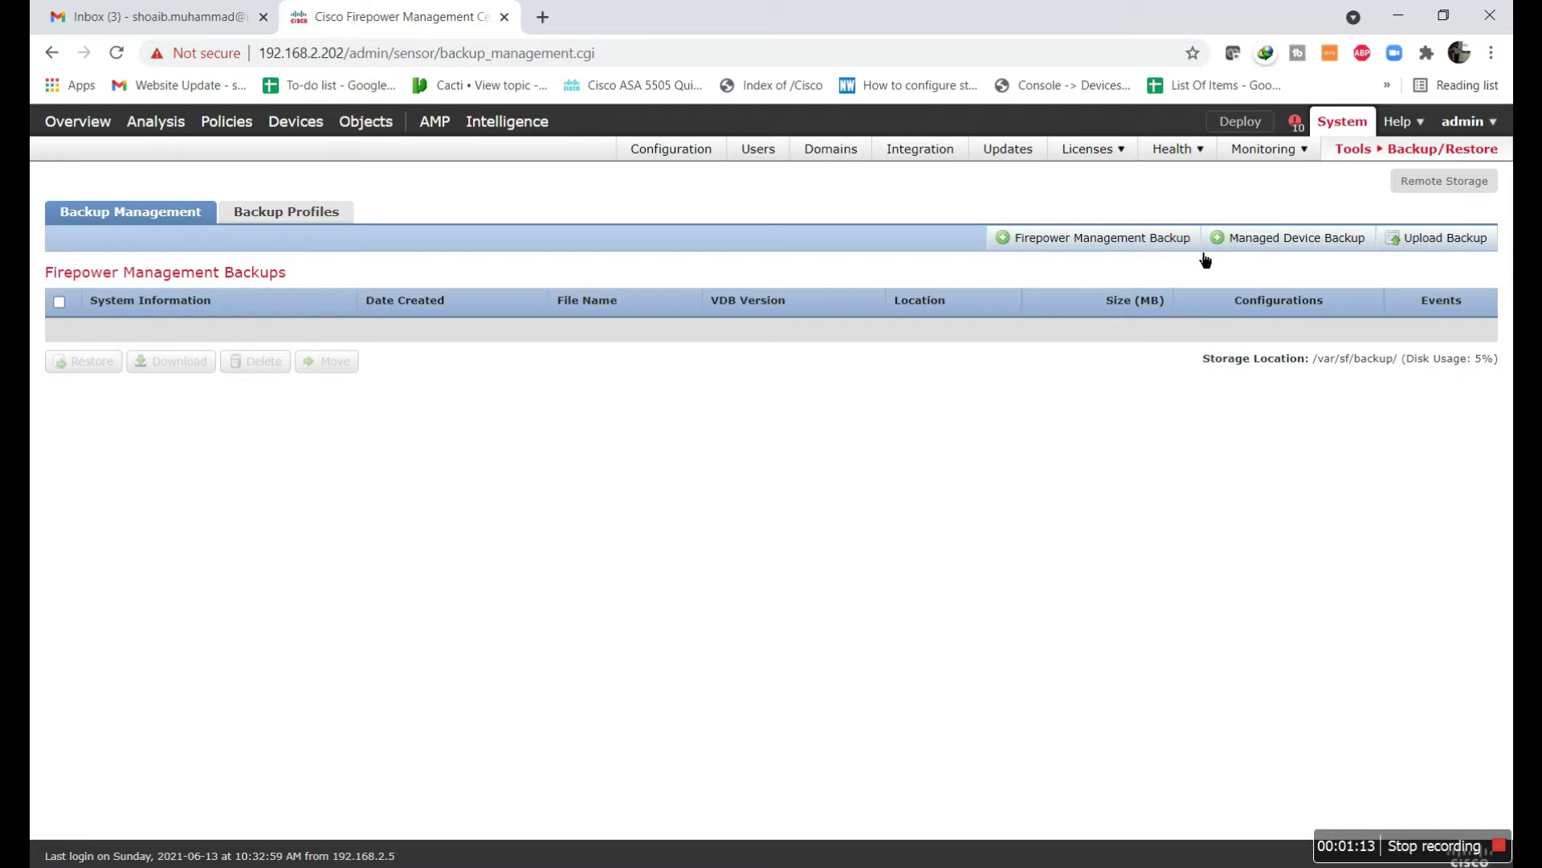
pyautogui.click(1122, 250)
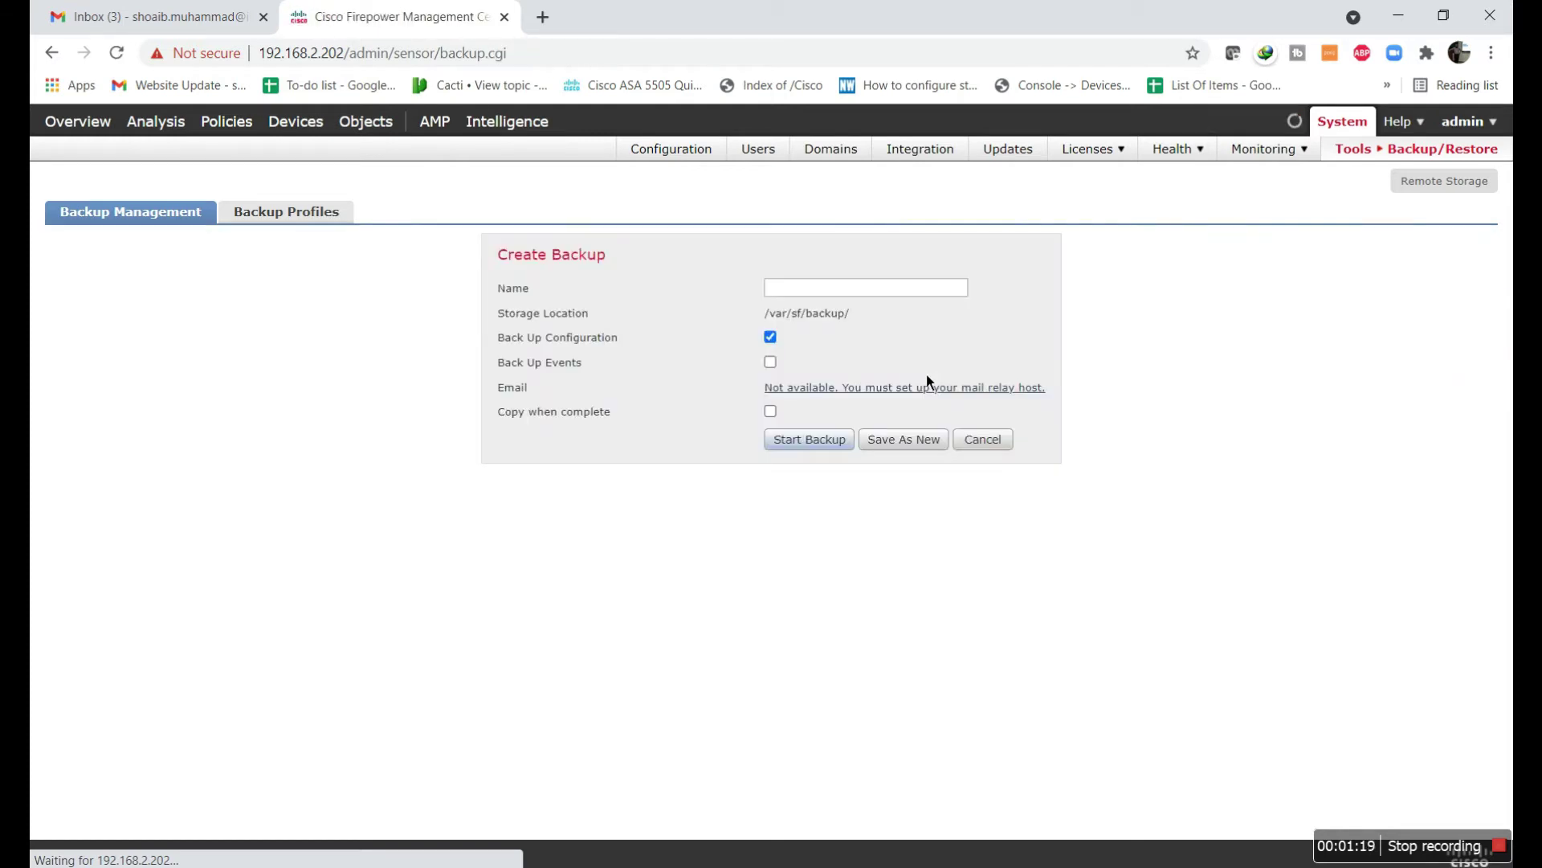
pyautogui.click(862, 297)
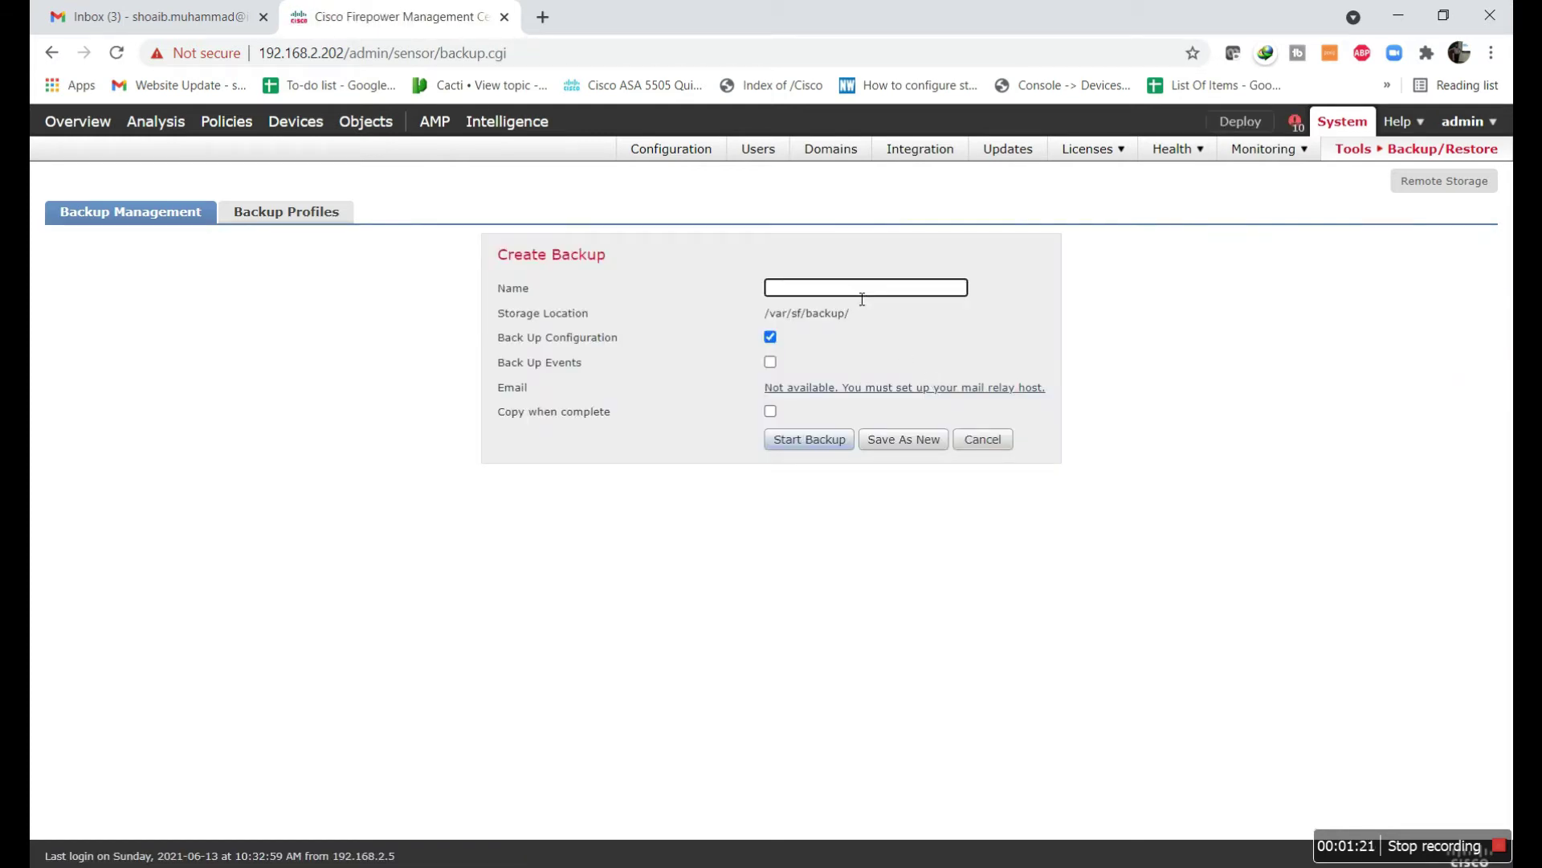
pyautogui.write('13-June-2021-FMC')
pyautogui.click(770, 362)
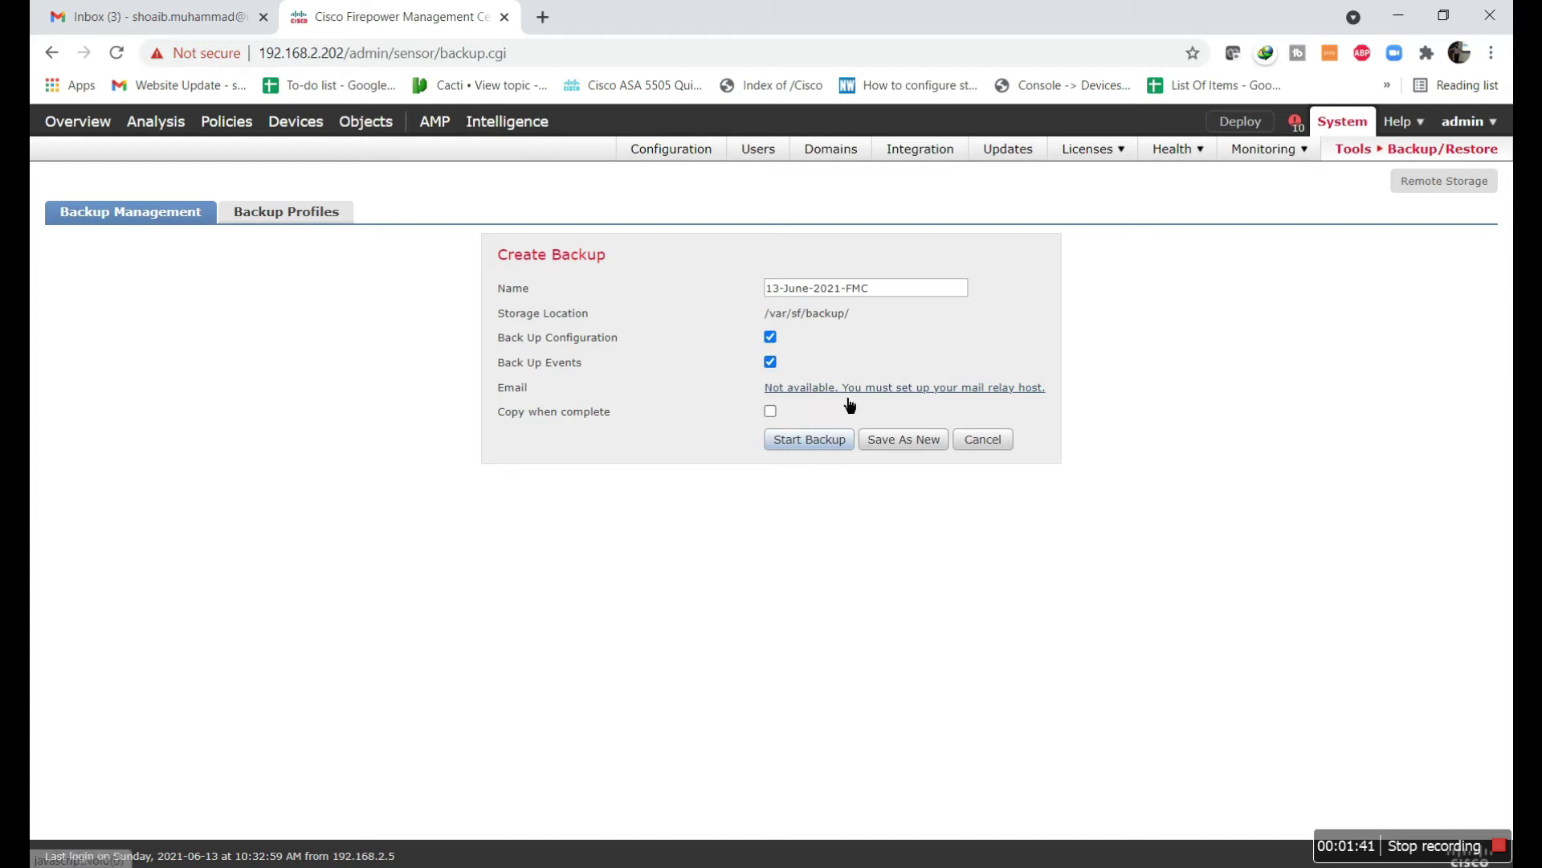
pyautogui.click(770, 411)
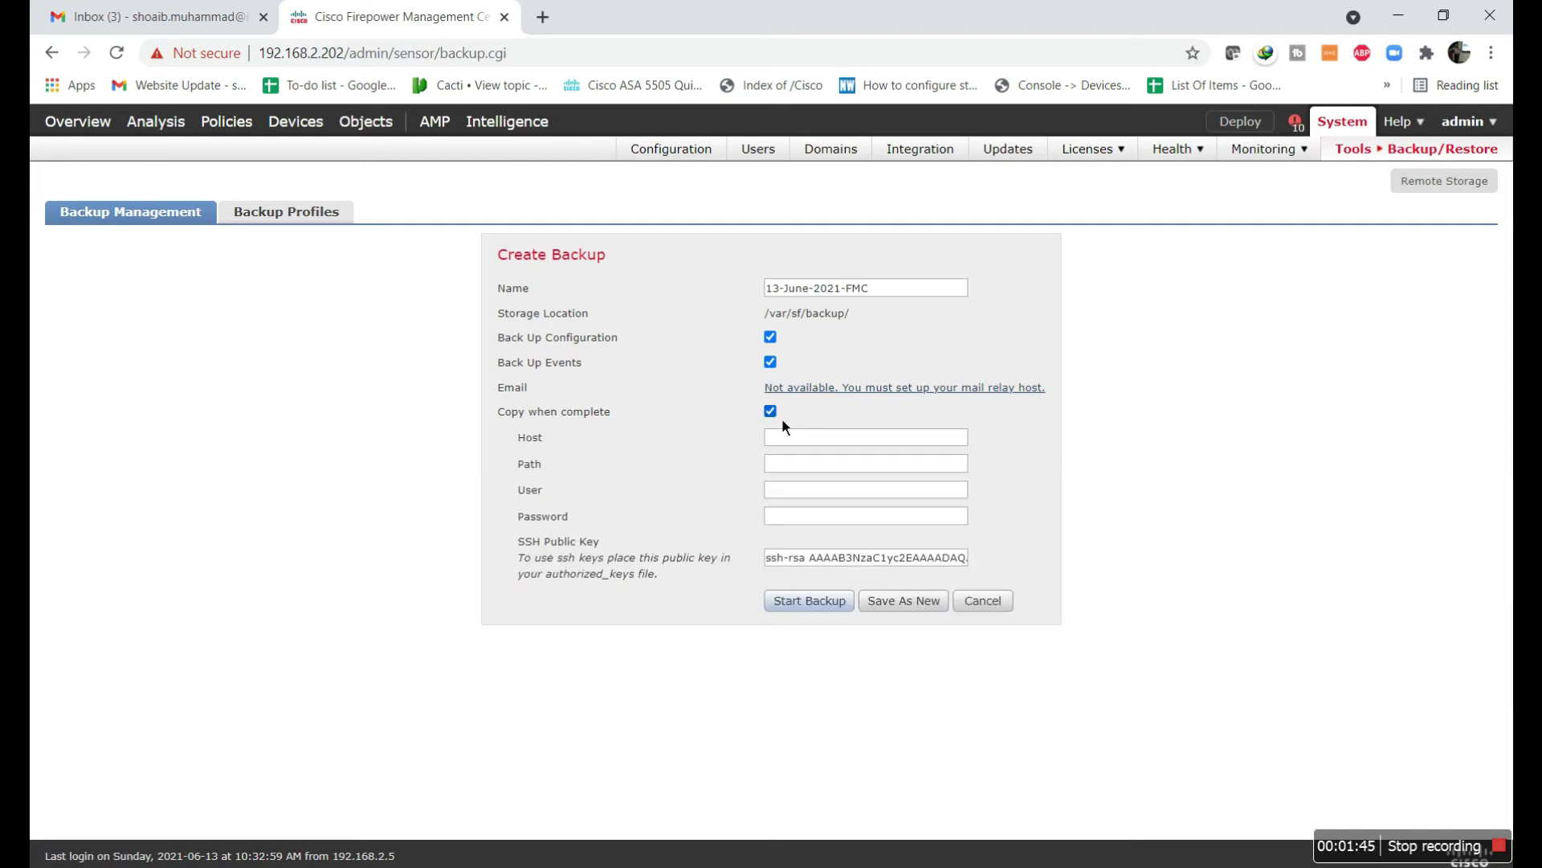
pyautogui.click(770, 412)
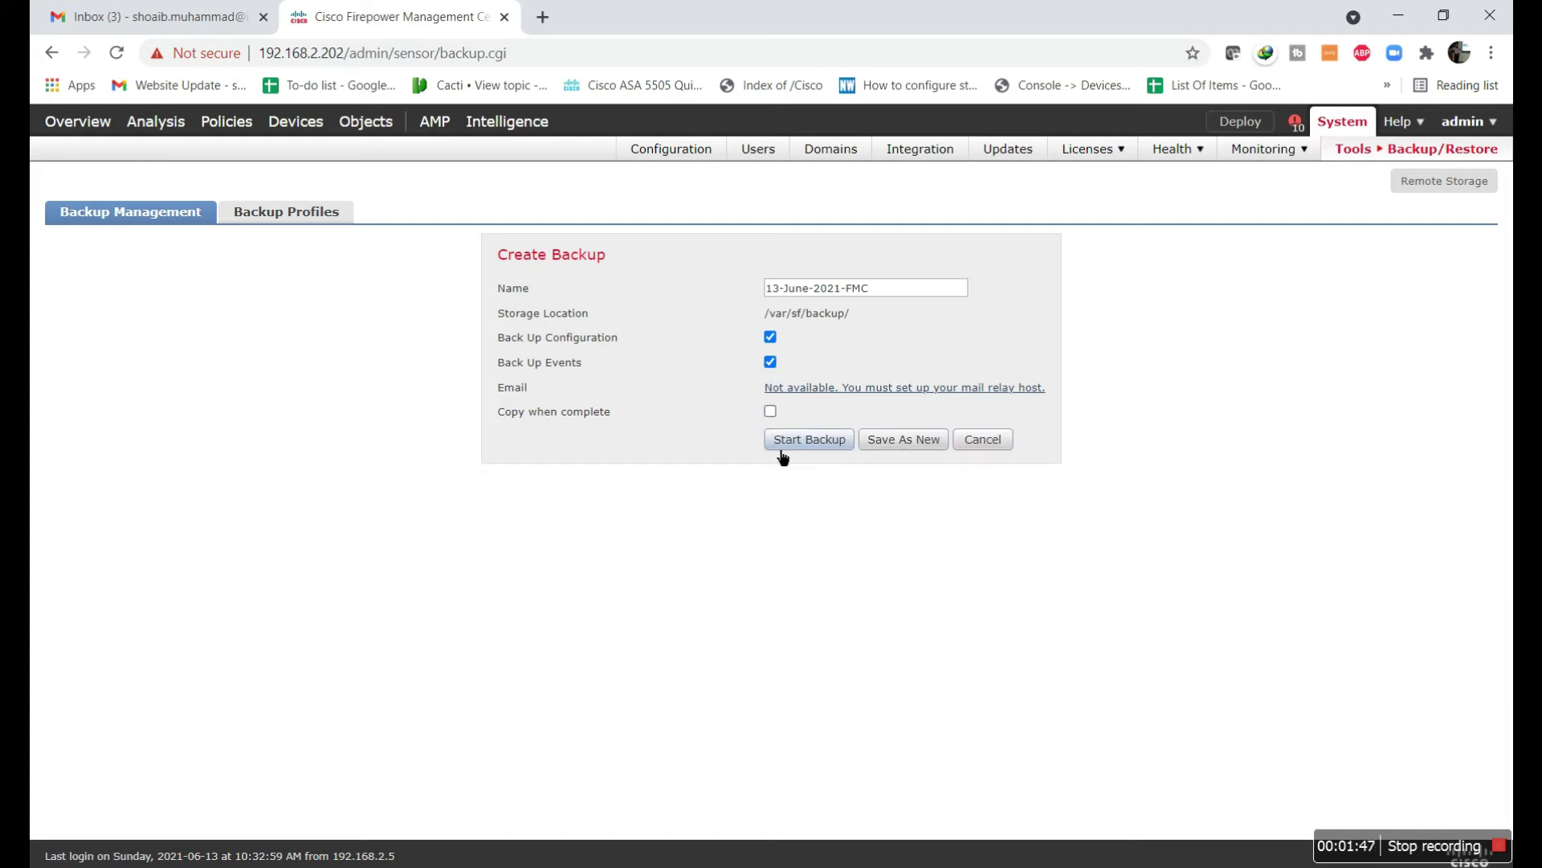
pyautogui.click(771, 411)
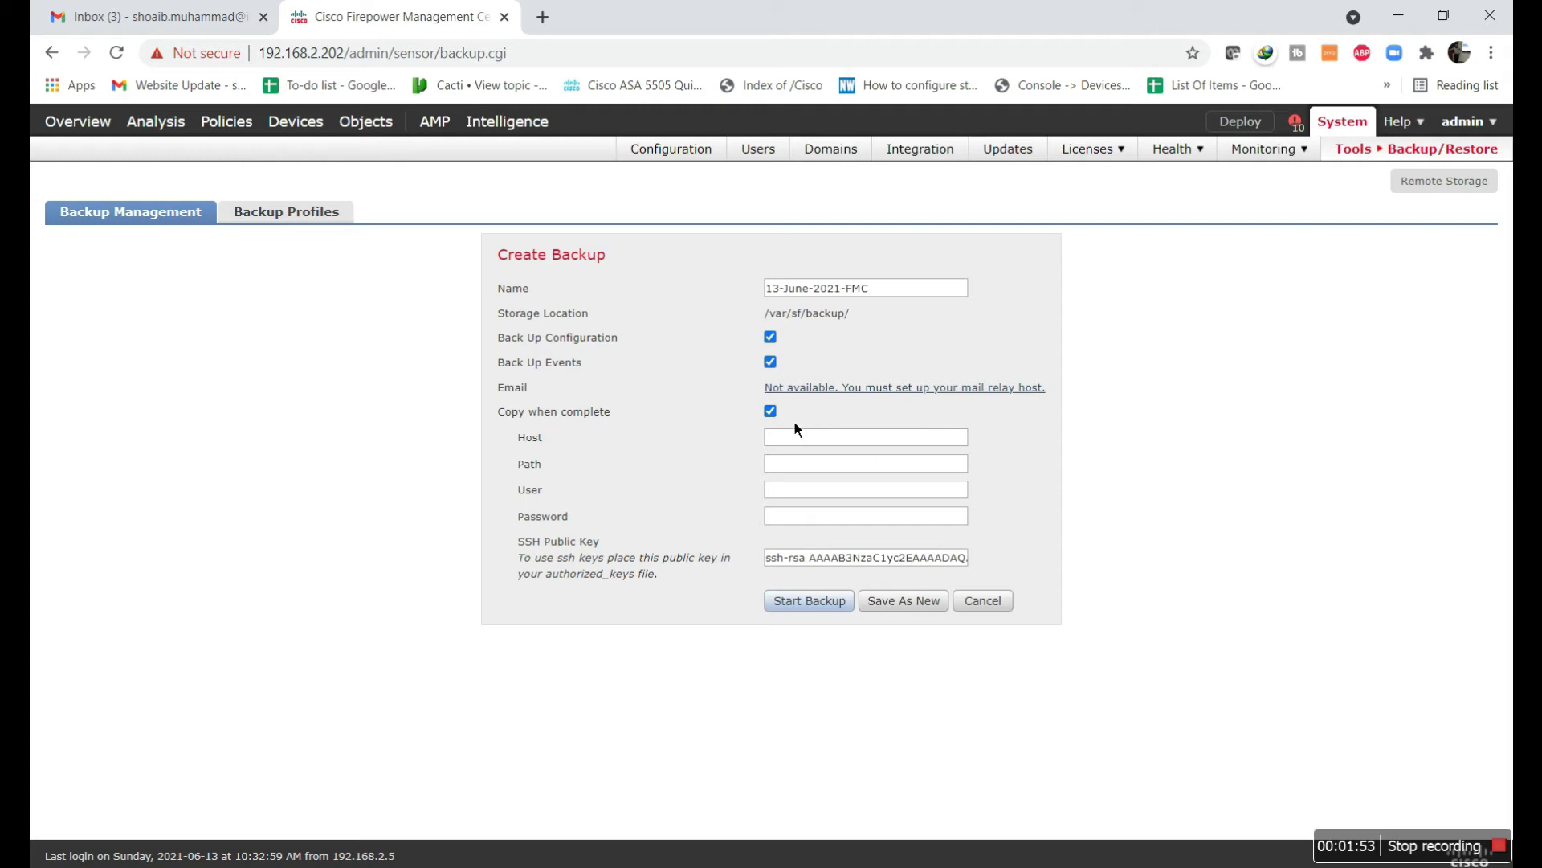
pyautogui.click(771, 412)
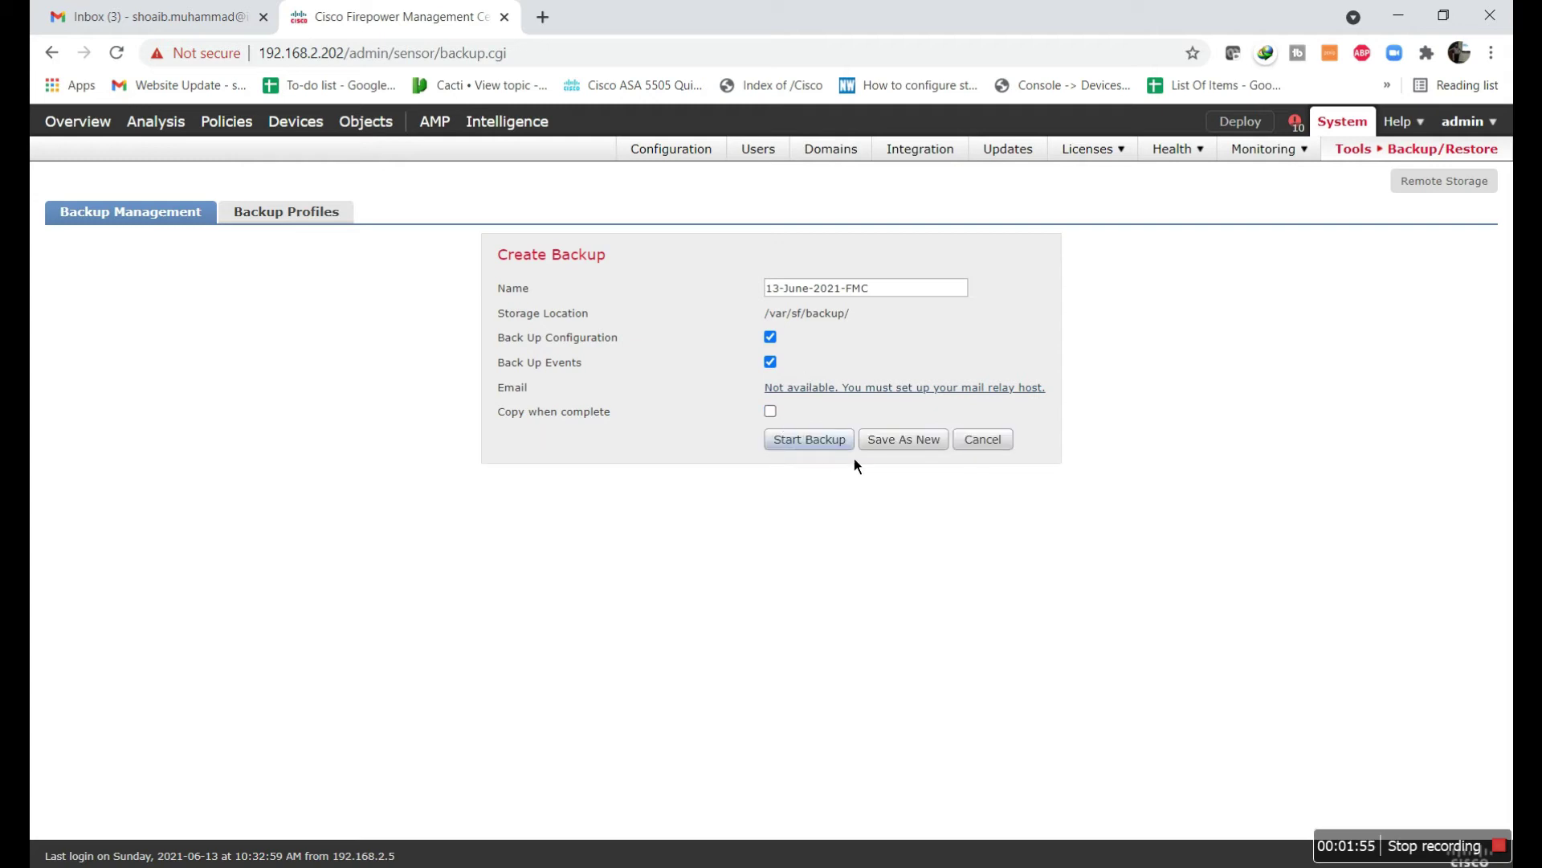
# Start the backup and download the finished 13-June-2021-FMC archive from the Firepower Management backups
pyautogui.click(829, 450)
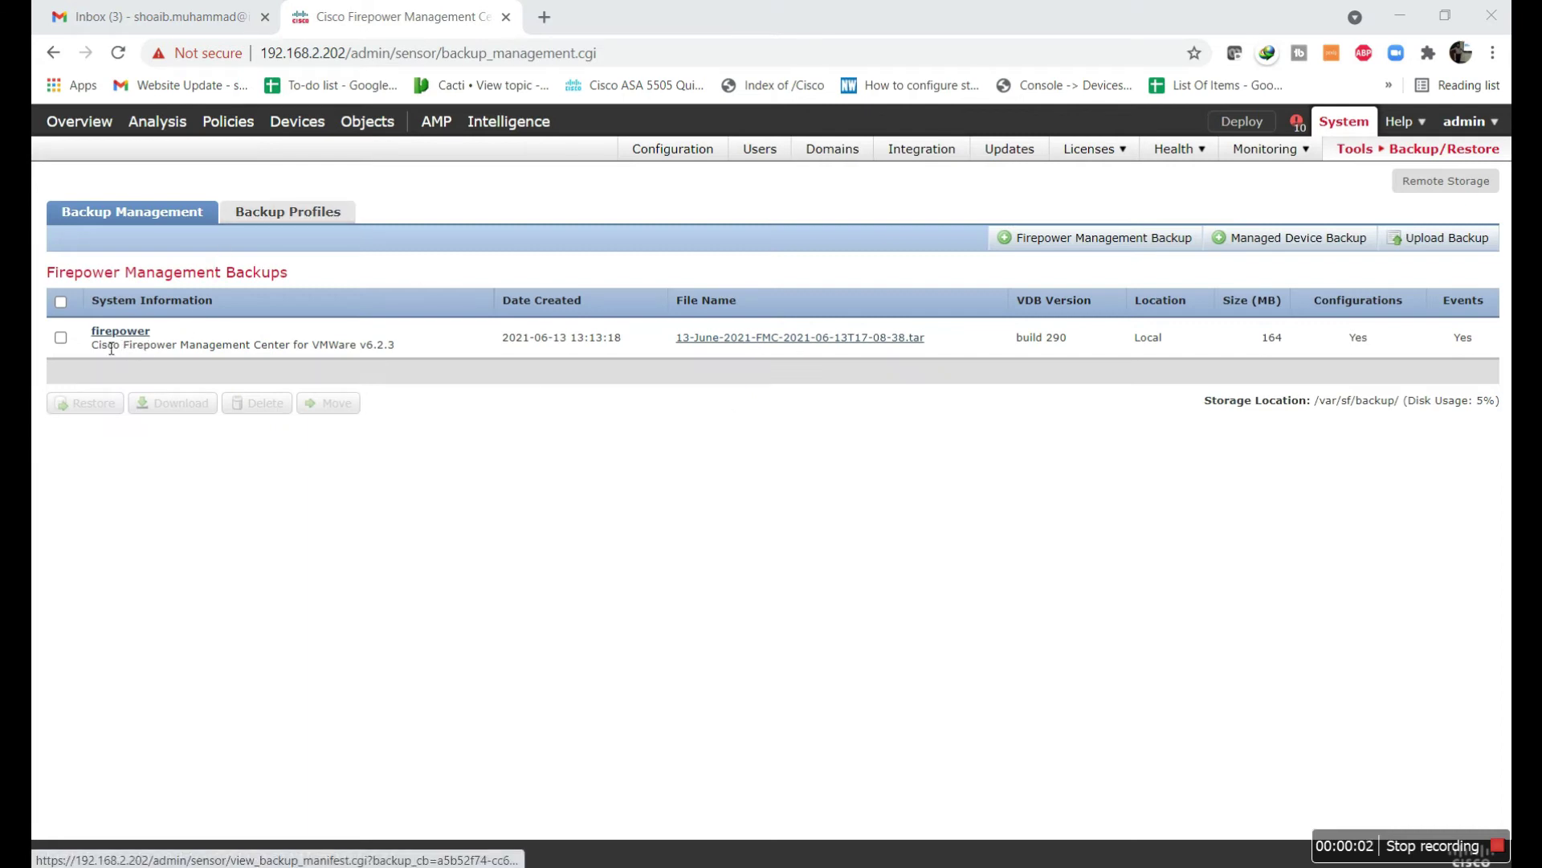
pyautogui.click(68, 348)
pyautogui.click(180, 409)
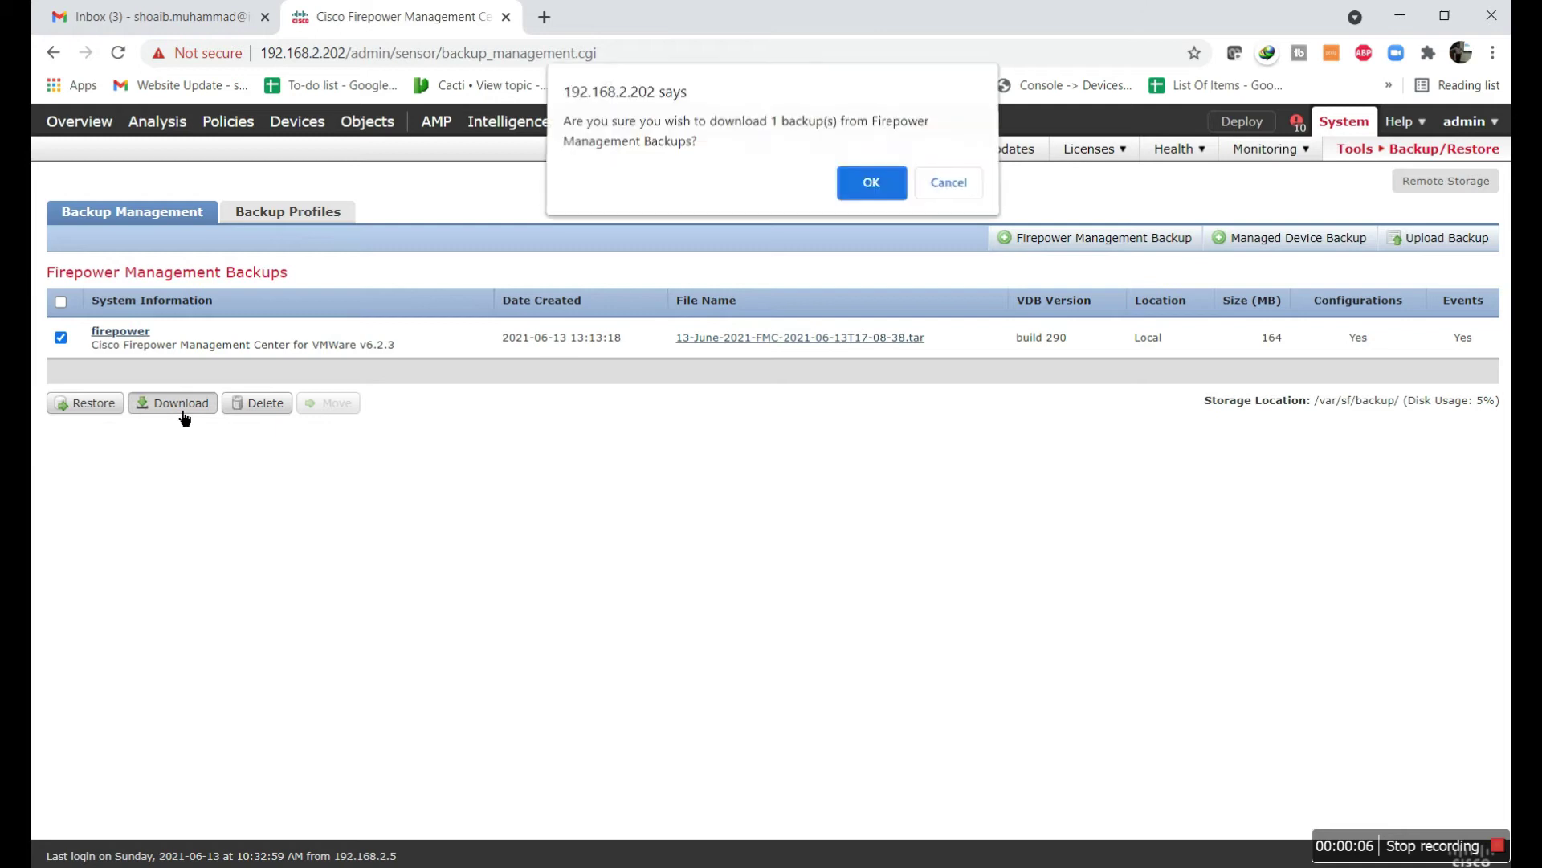
pyautogui.click(872, 193)
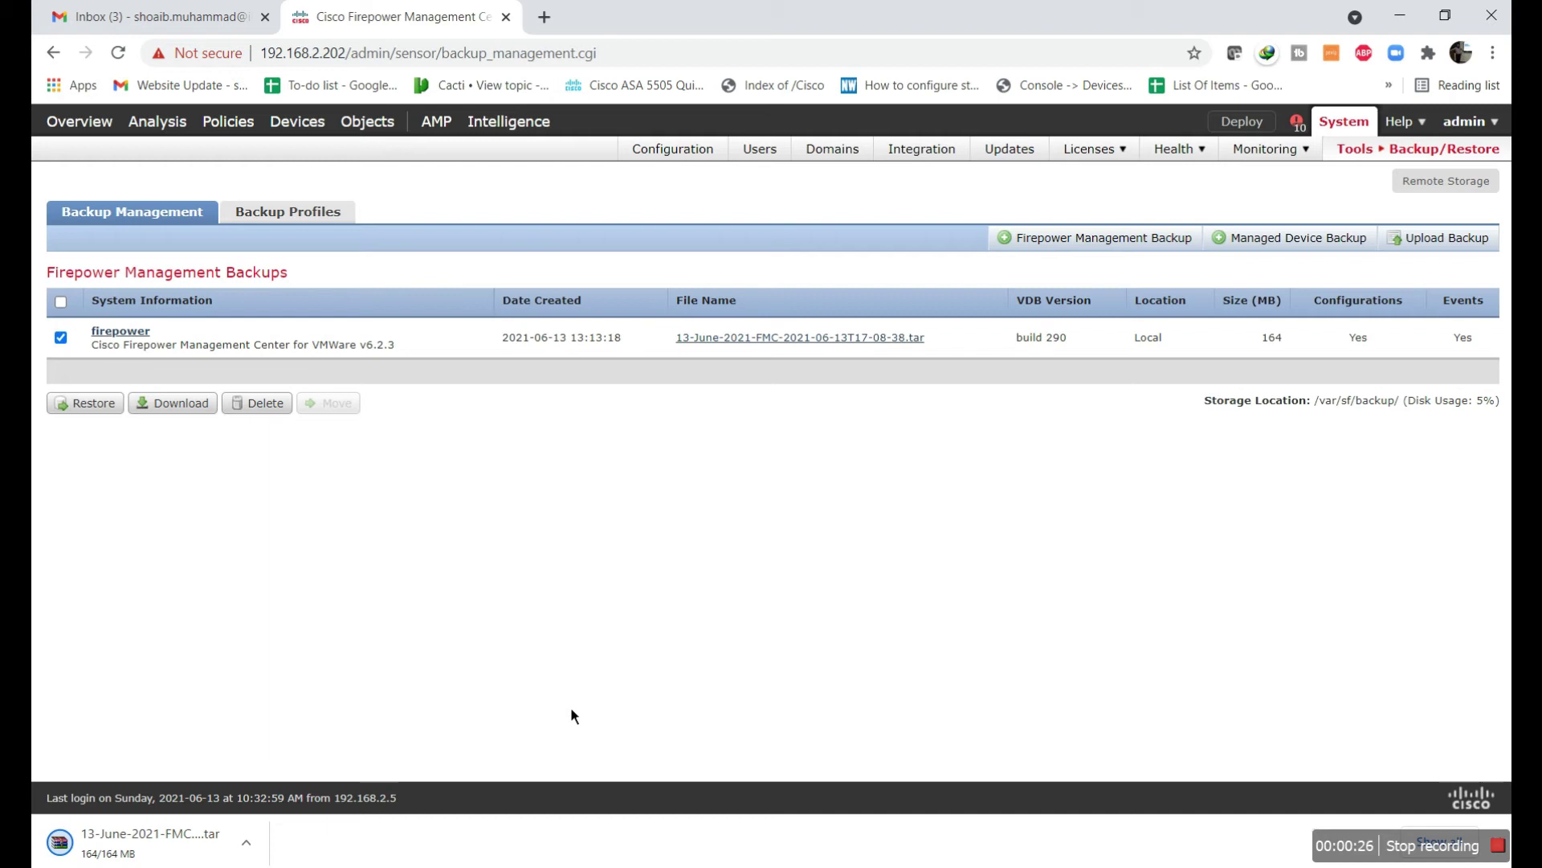
# Delete the facebook-Deny-10 and allow all rules from the access control policy's LAN-Network10 category and save the policy
pyautogui.moveTo(237, 127)
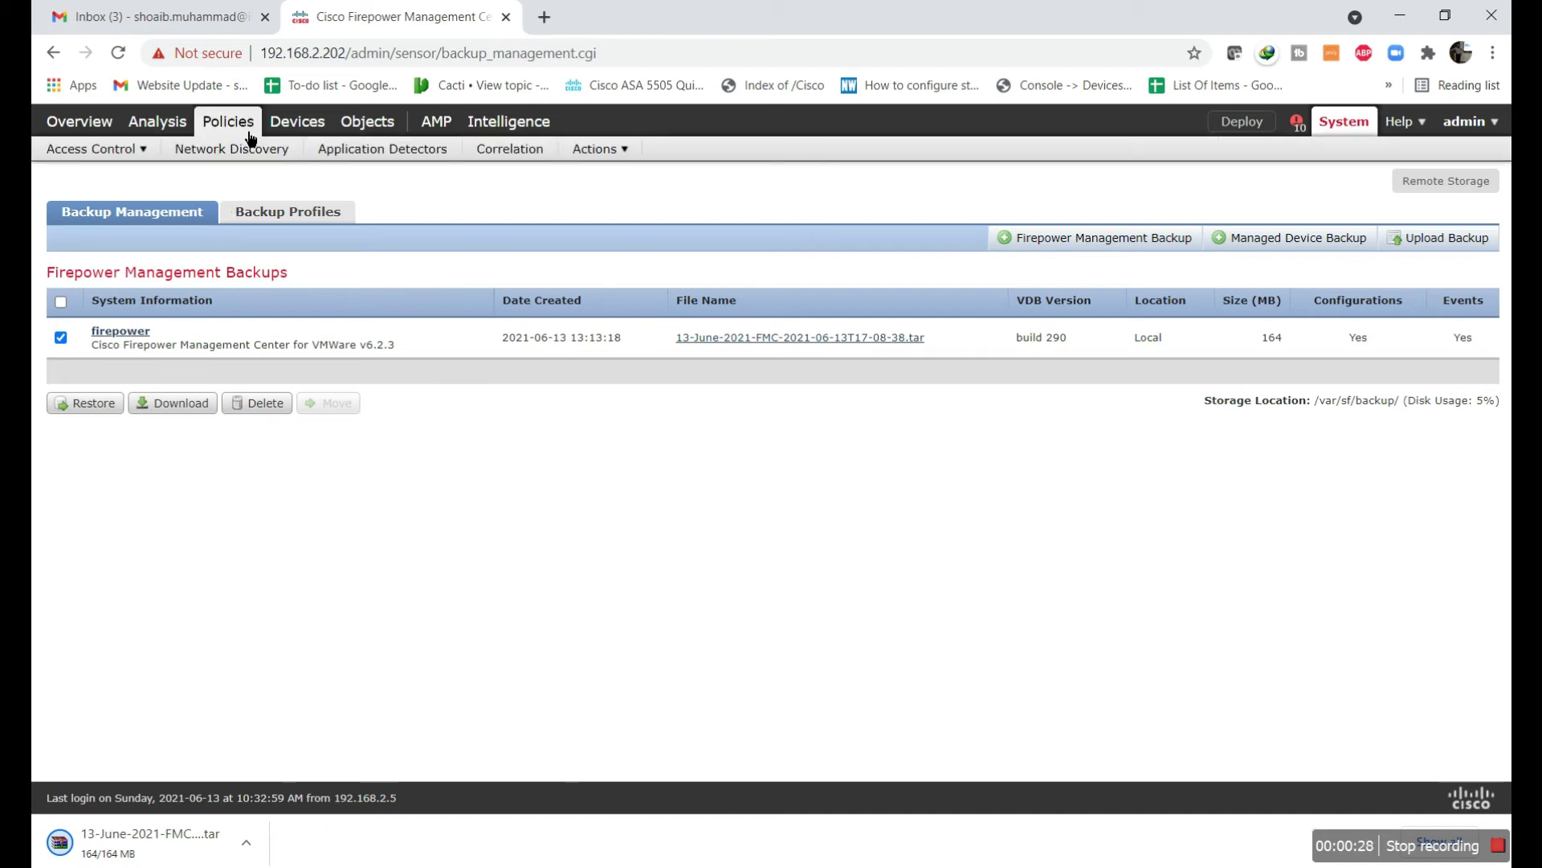
pyautogui.moveTo(48, 159)
pyautogui.click(75, 201)
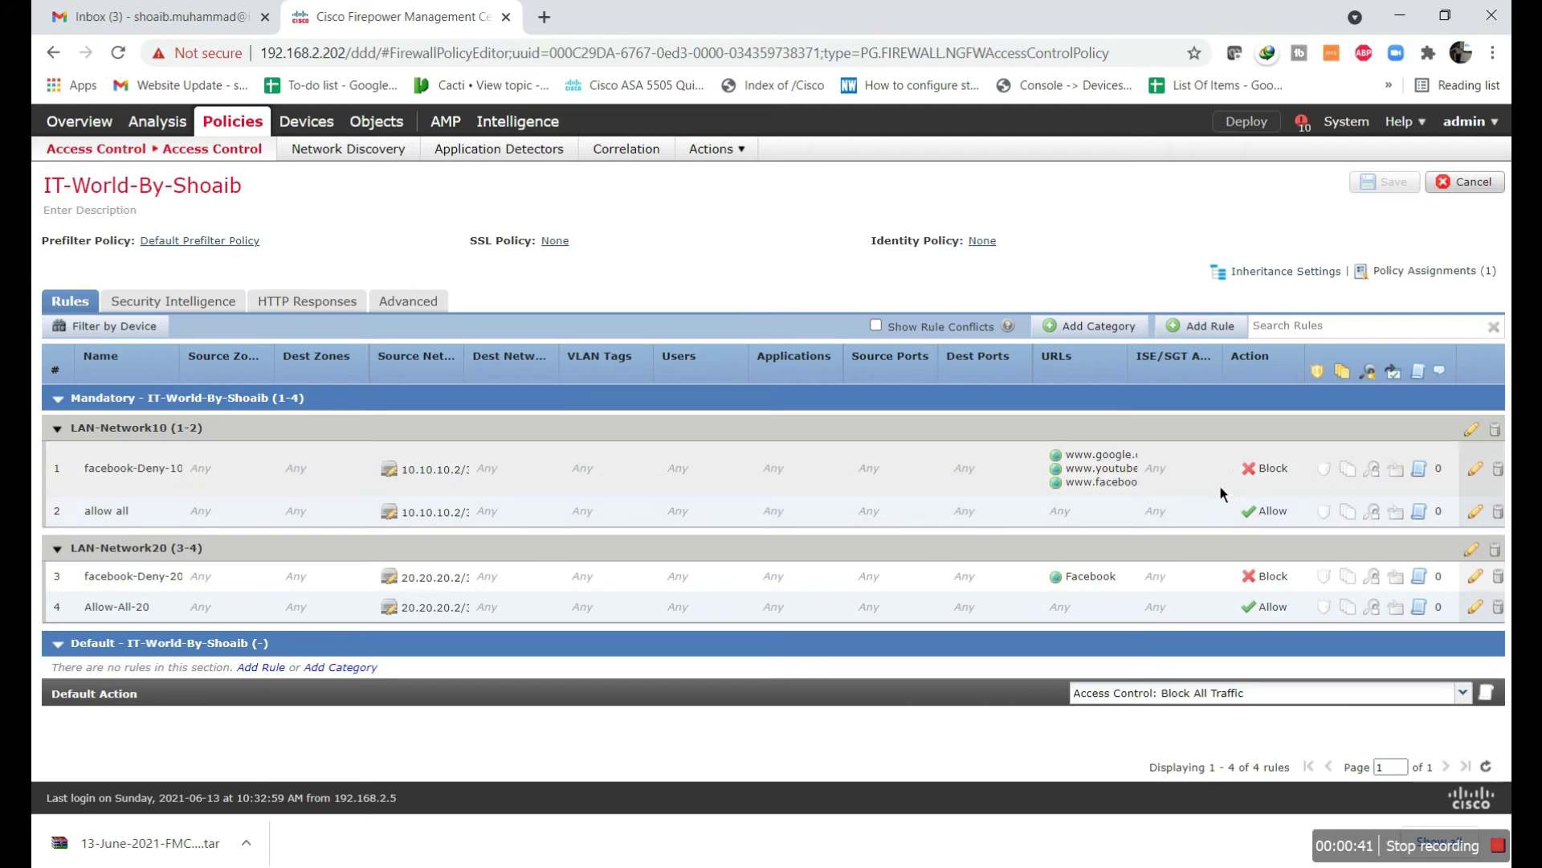
pyautogui.click(1499, 473)
pyautogui.click(794, 500)
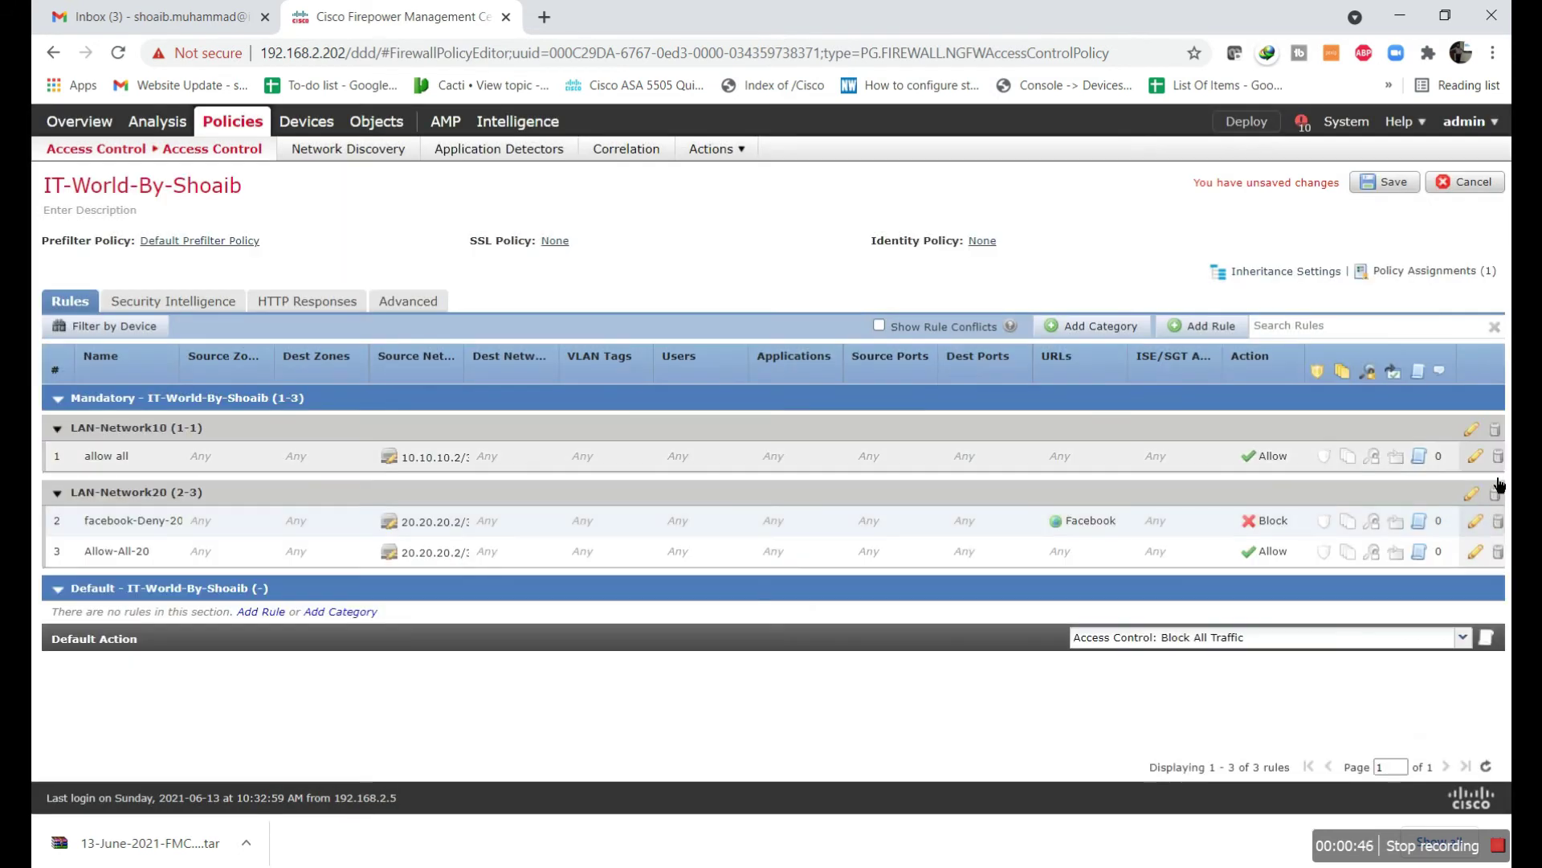
pyautogui.click(1498, 457)
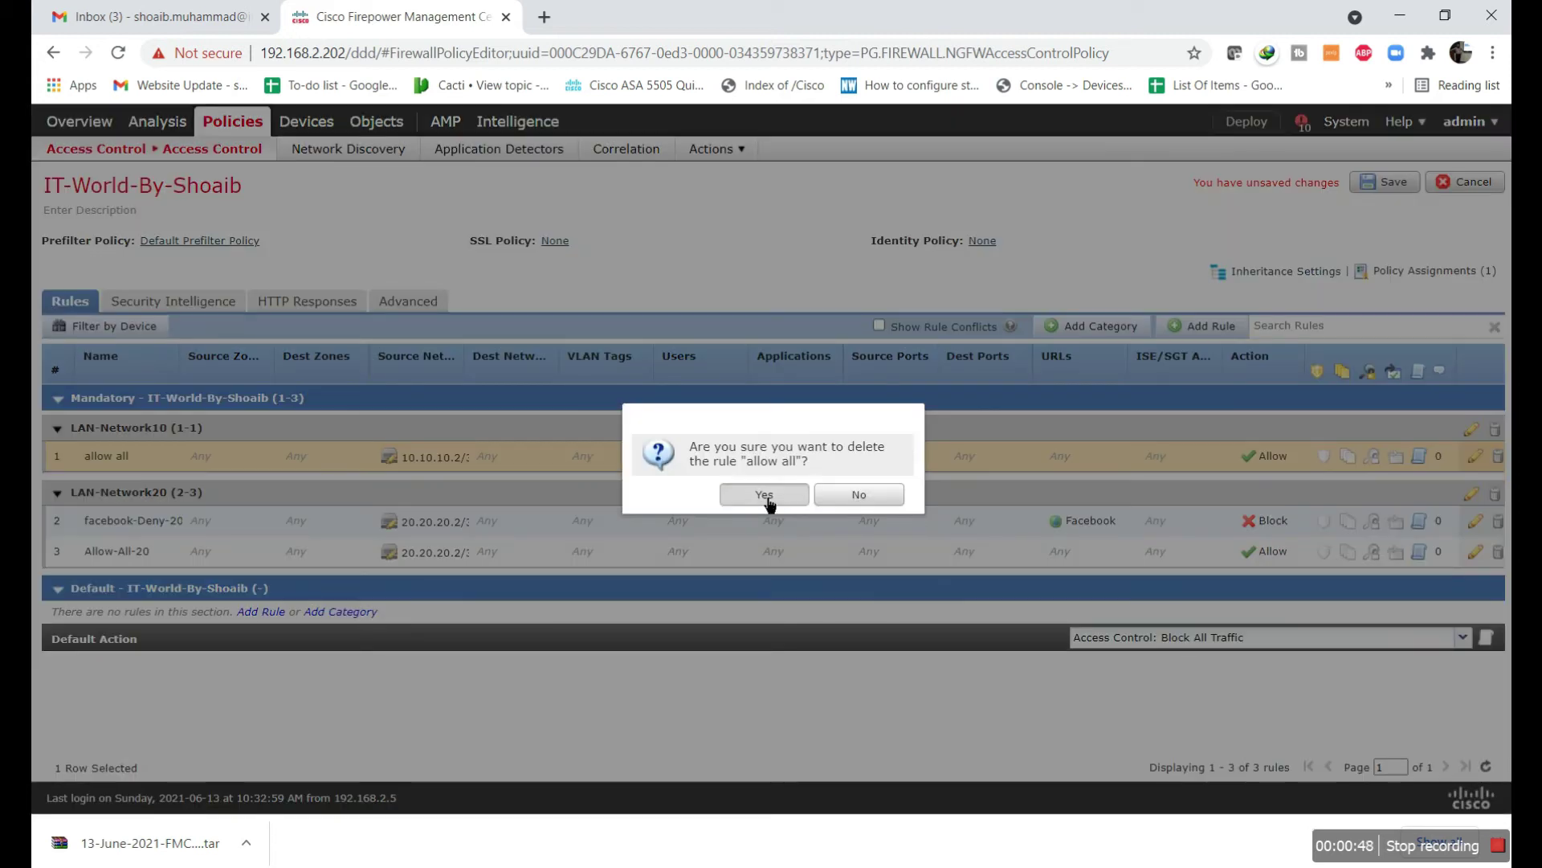
pyautogui.click(764, 491)
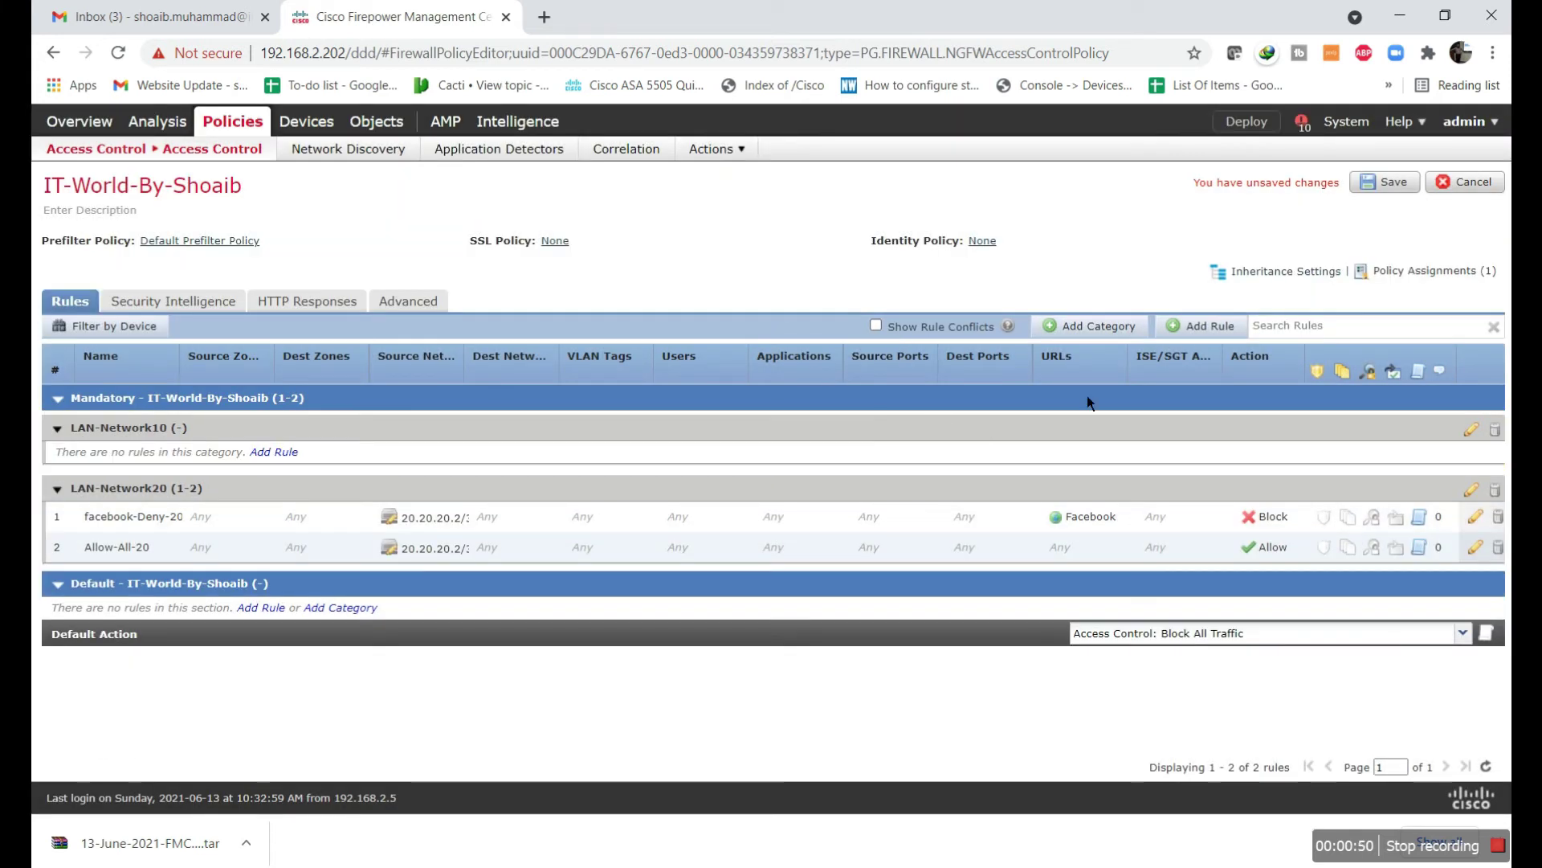
pyautogui.click(1383, 184)
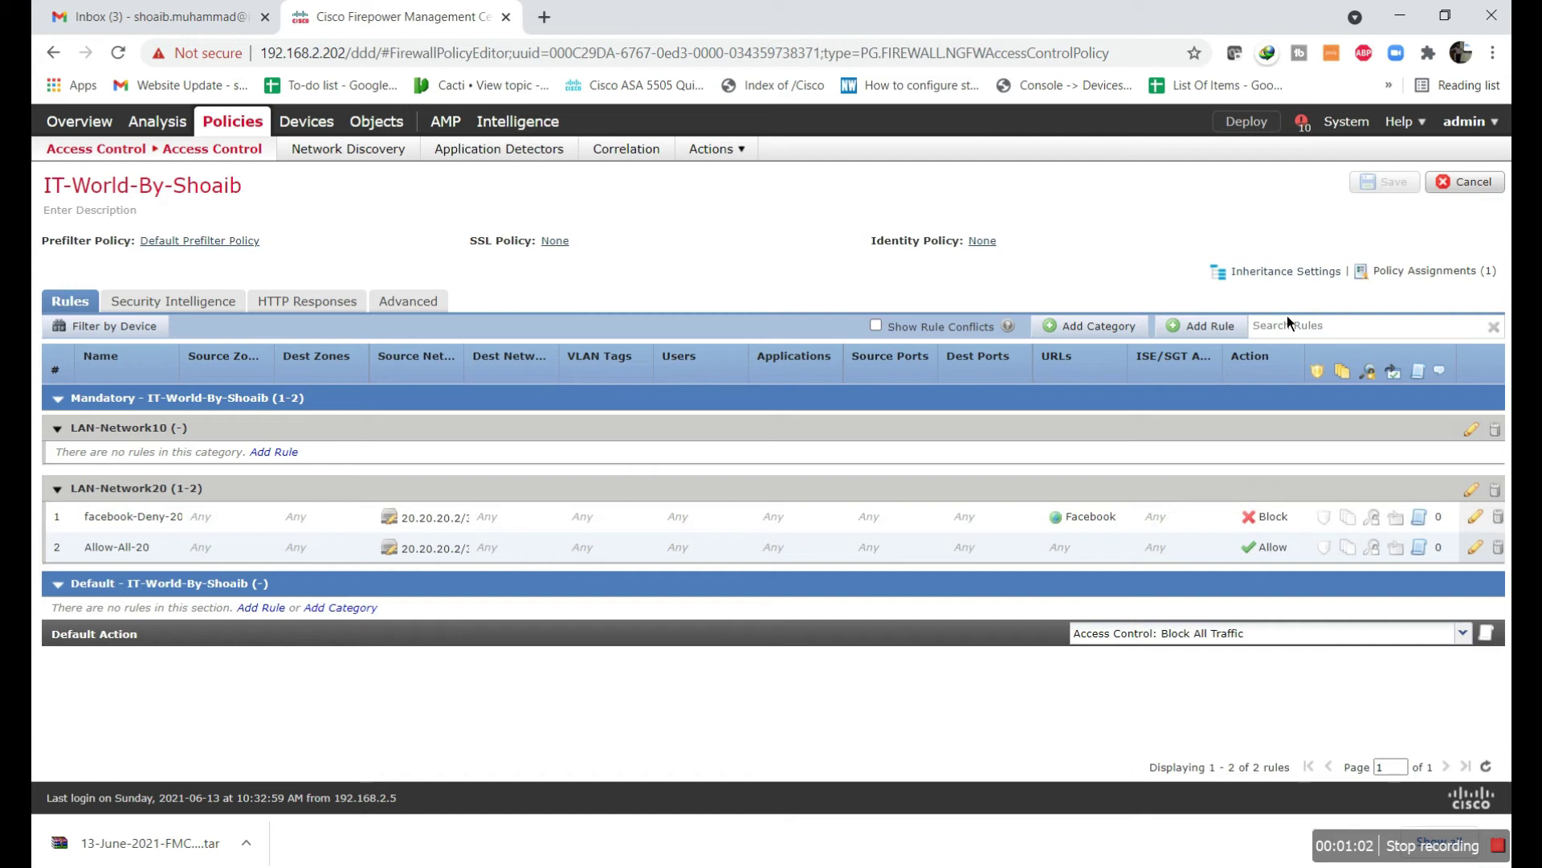
# Upload the downloaded backup file 13-June-2021-FMC-2021-06-13T17-08-38.tar to the management center's backup storage
pyautogui.moveTo(1346, 123)
pyautogui.moveTo(1295, 159)
pyautogui.moveTo(1476, 149)
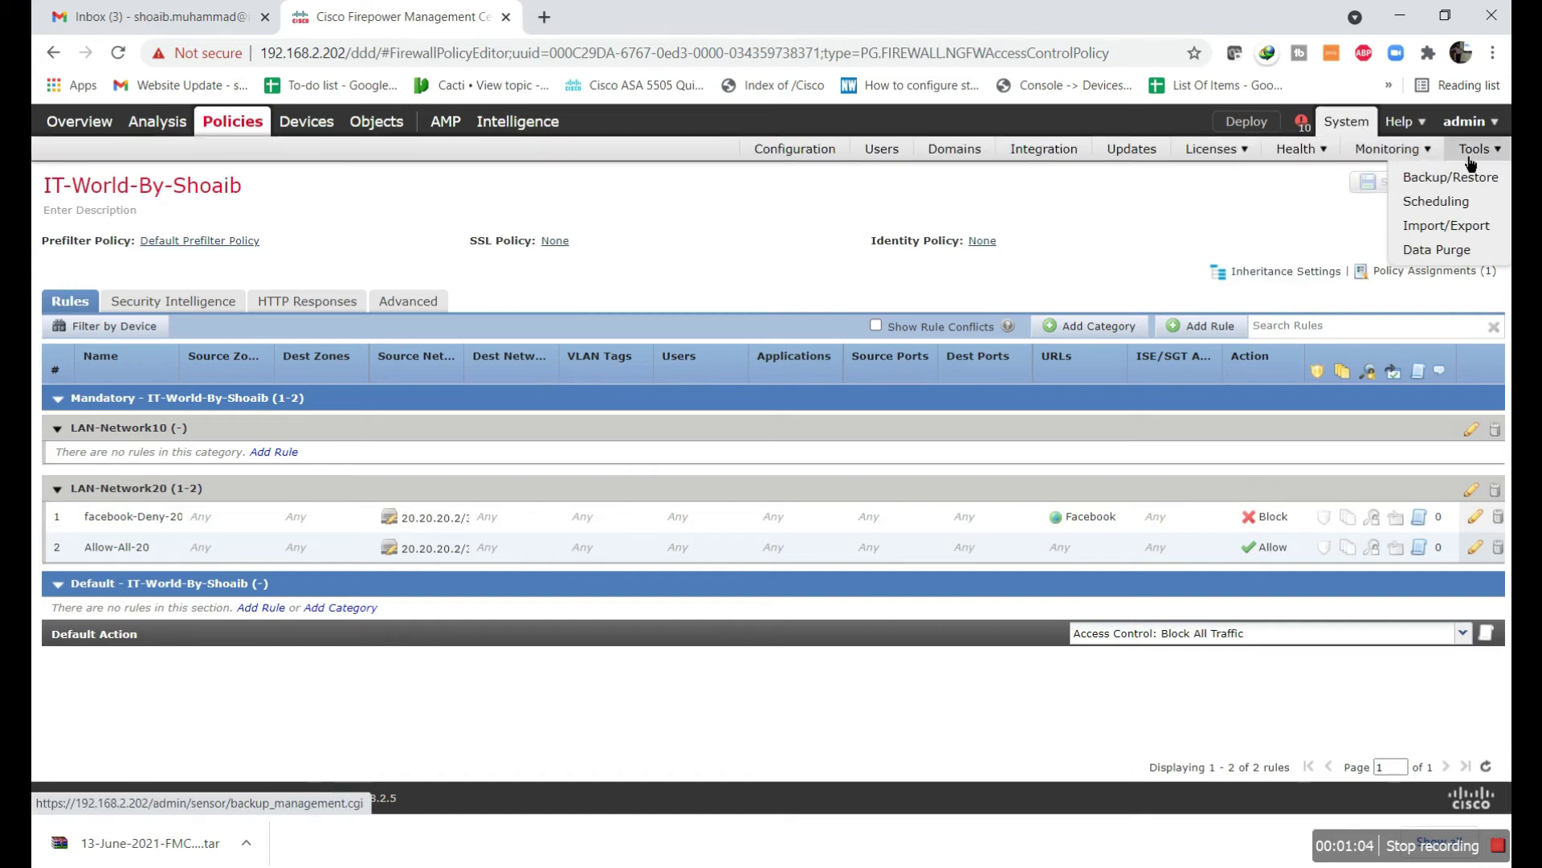
pyautogui.click(1450, 177)
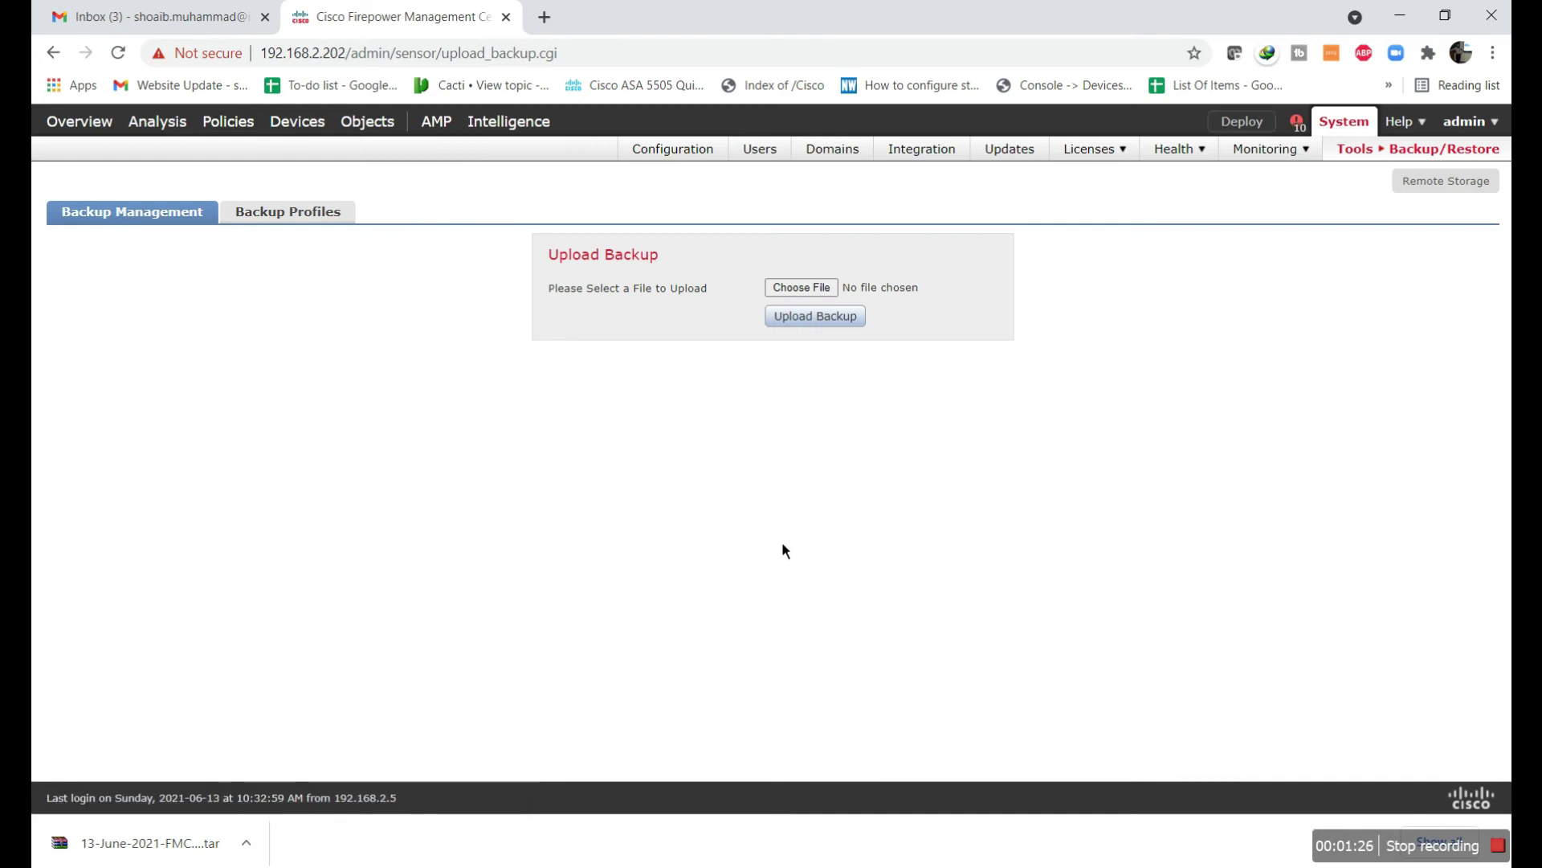
pyautogui.click(810, 289)
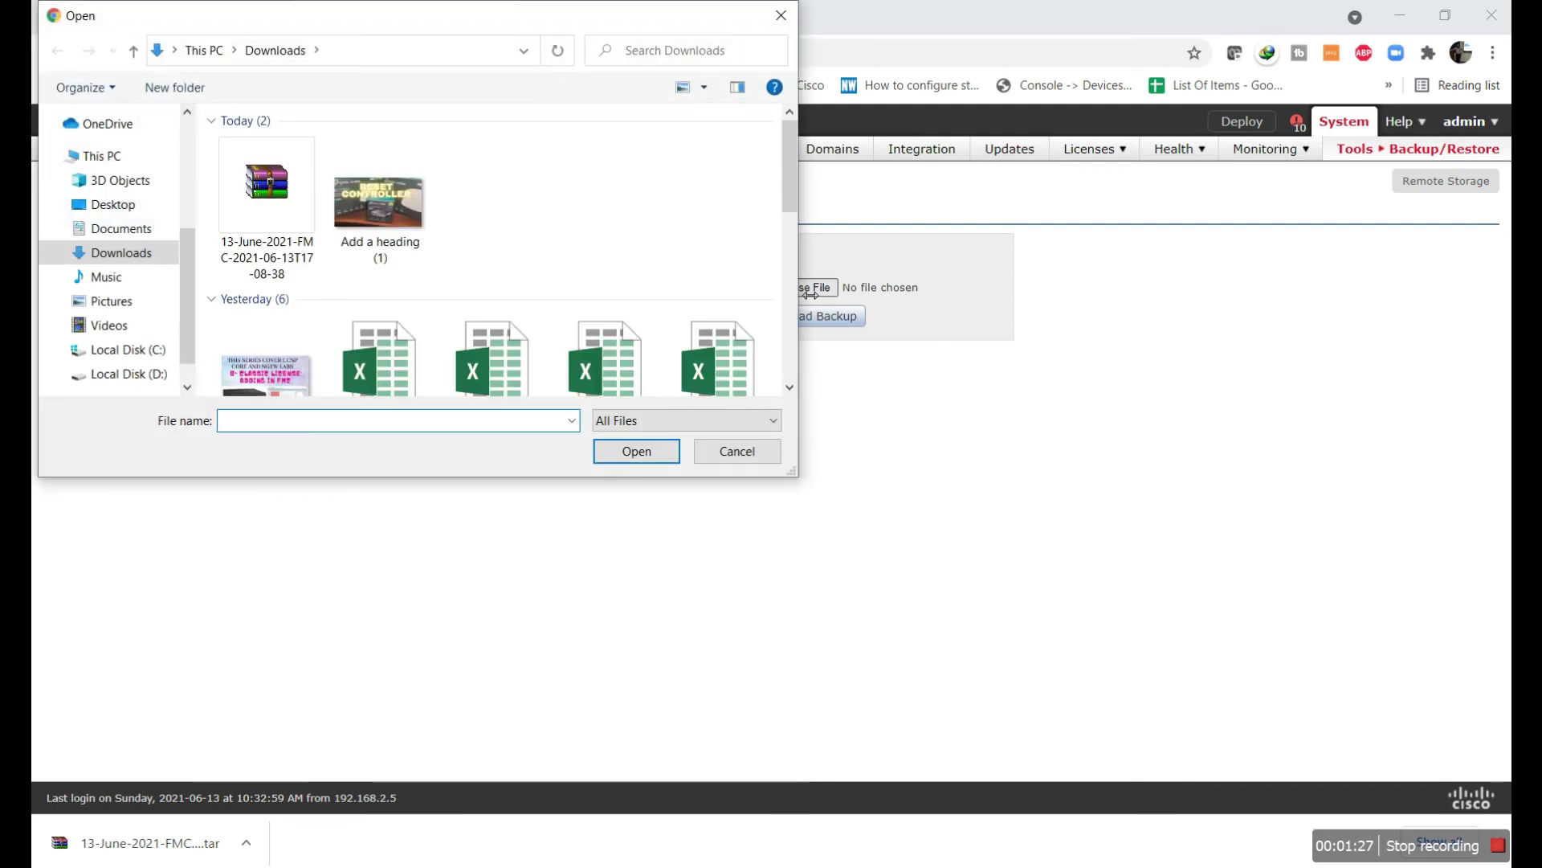
pyautogui.click(273, 233)
pyautogui.click(654, 458)
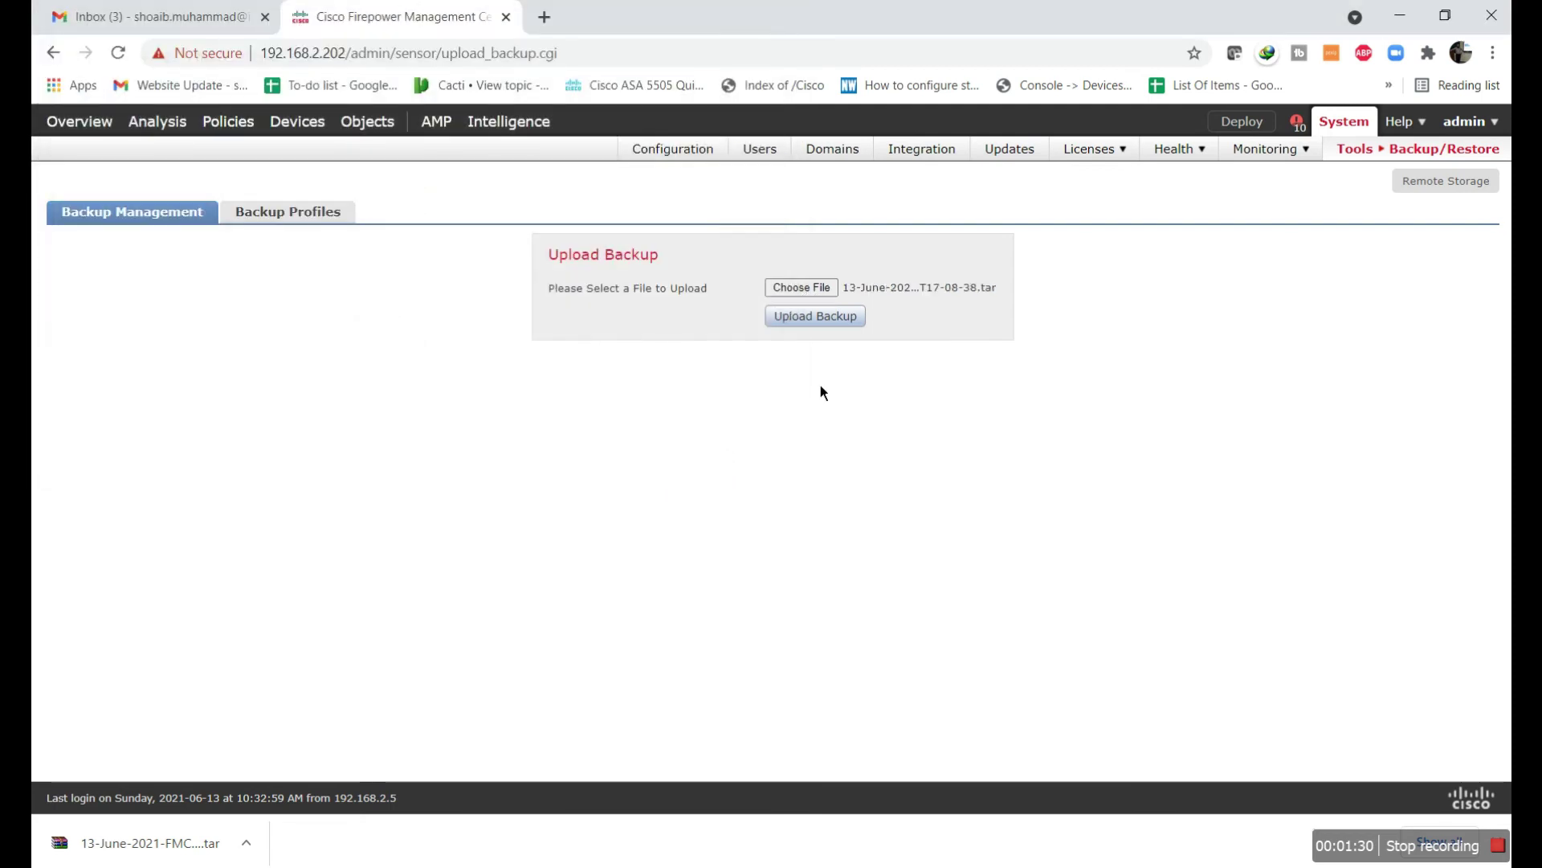
pyautogui.click(842, 326)
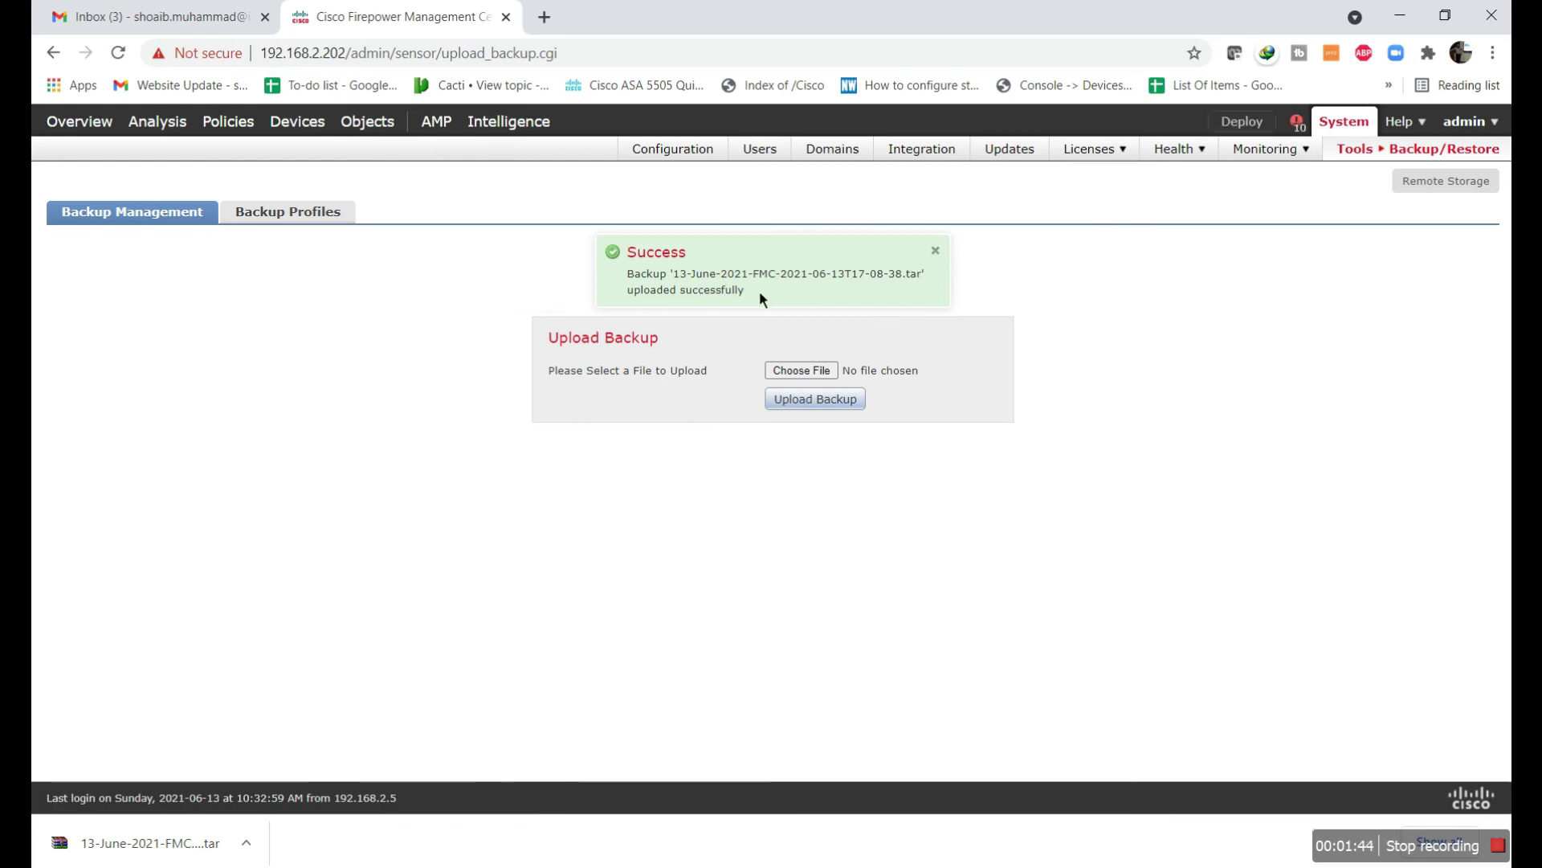
# Restore the 13-June-2021-FMC backup with both configuration data replacement and event data restoration enabled
pyautogui.moveTo(1494, 148)
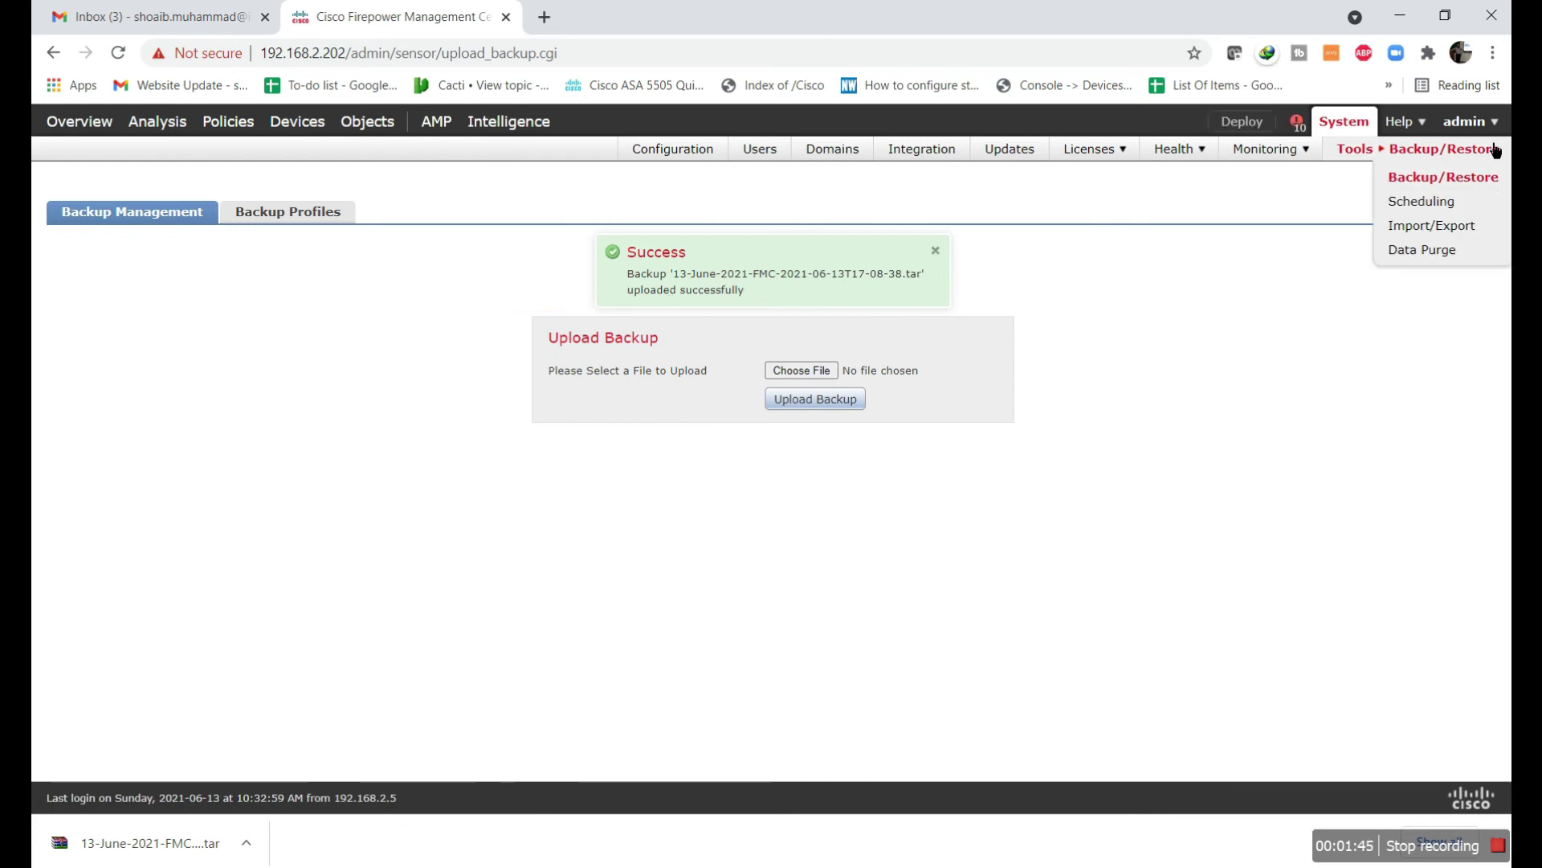
pyautogui.click(1439, 201)
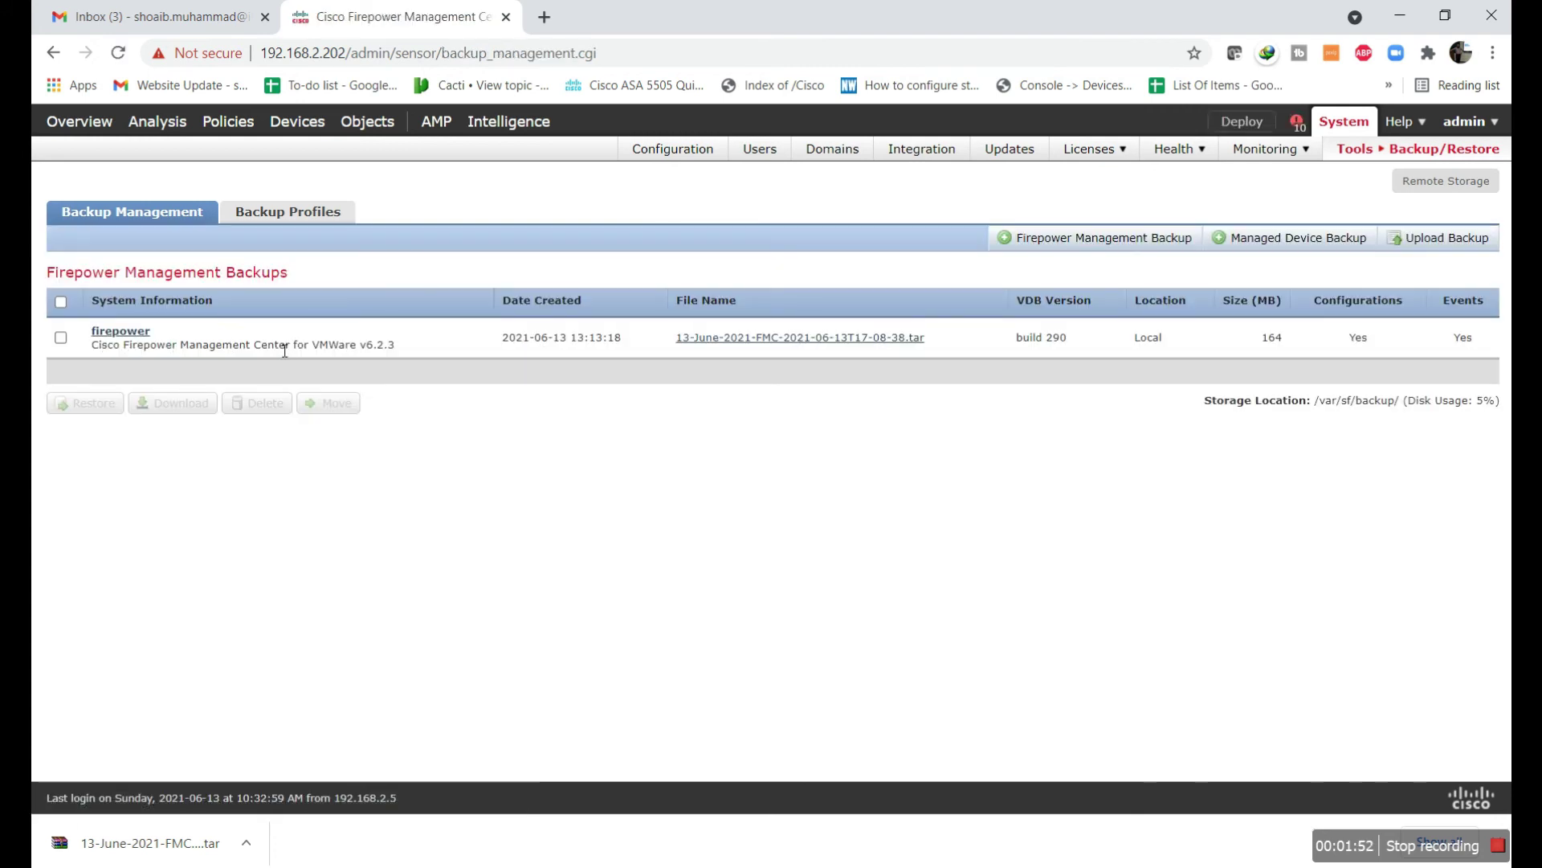
pyautogui.click(64, 338)
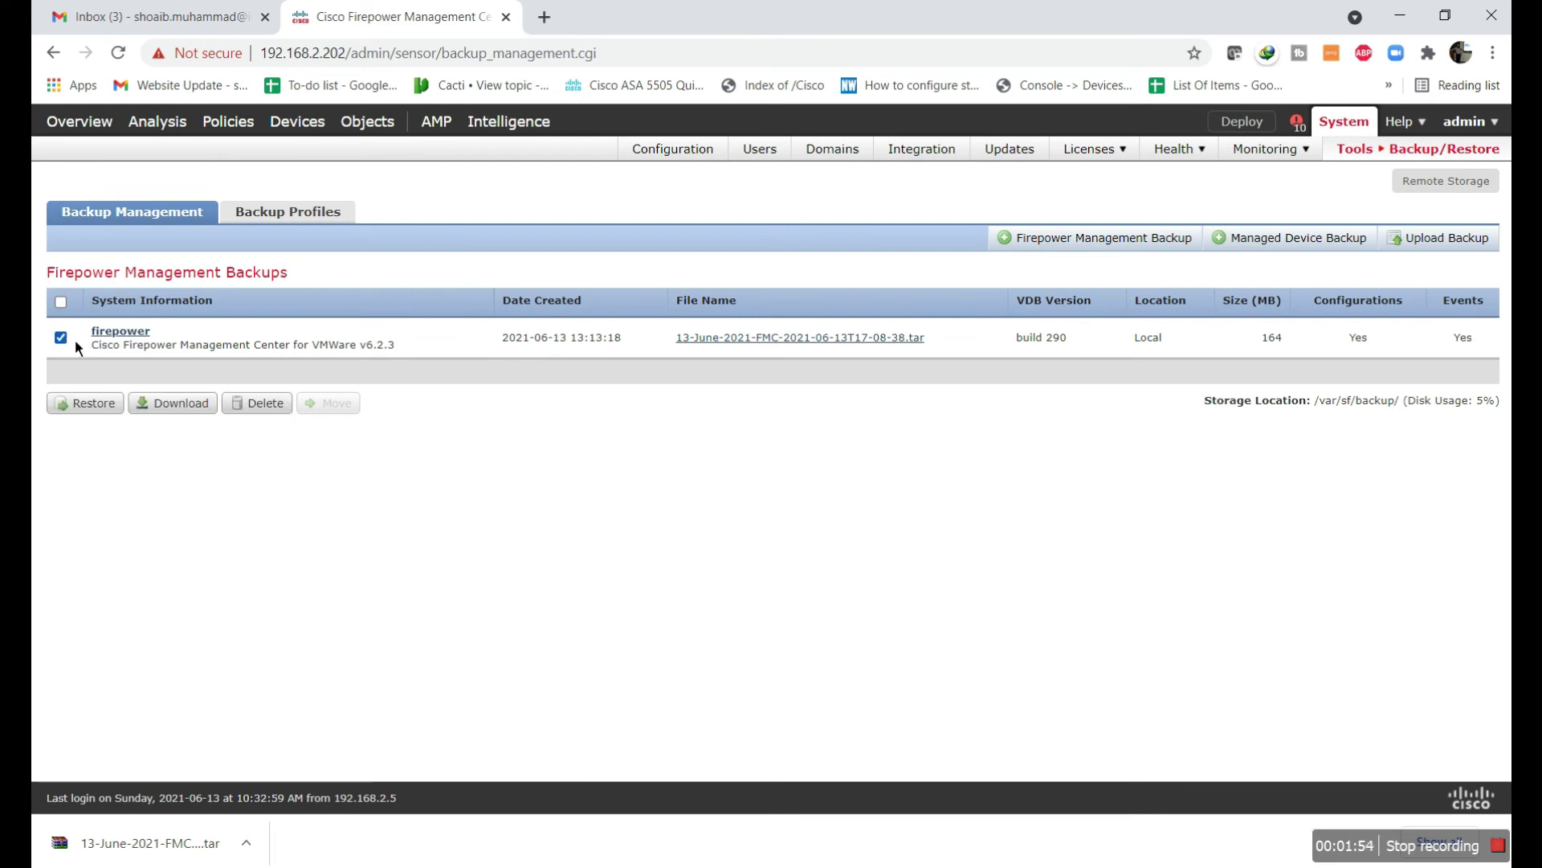
pyautogui.click(103, 412)
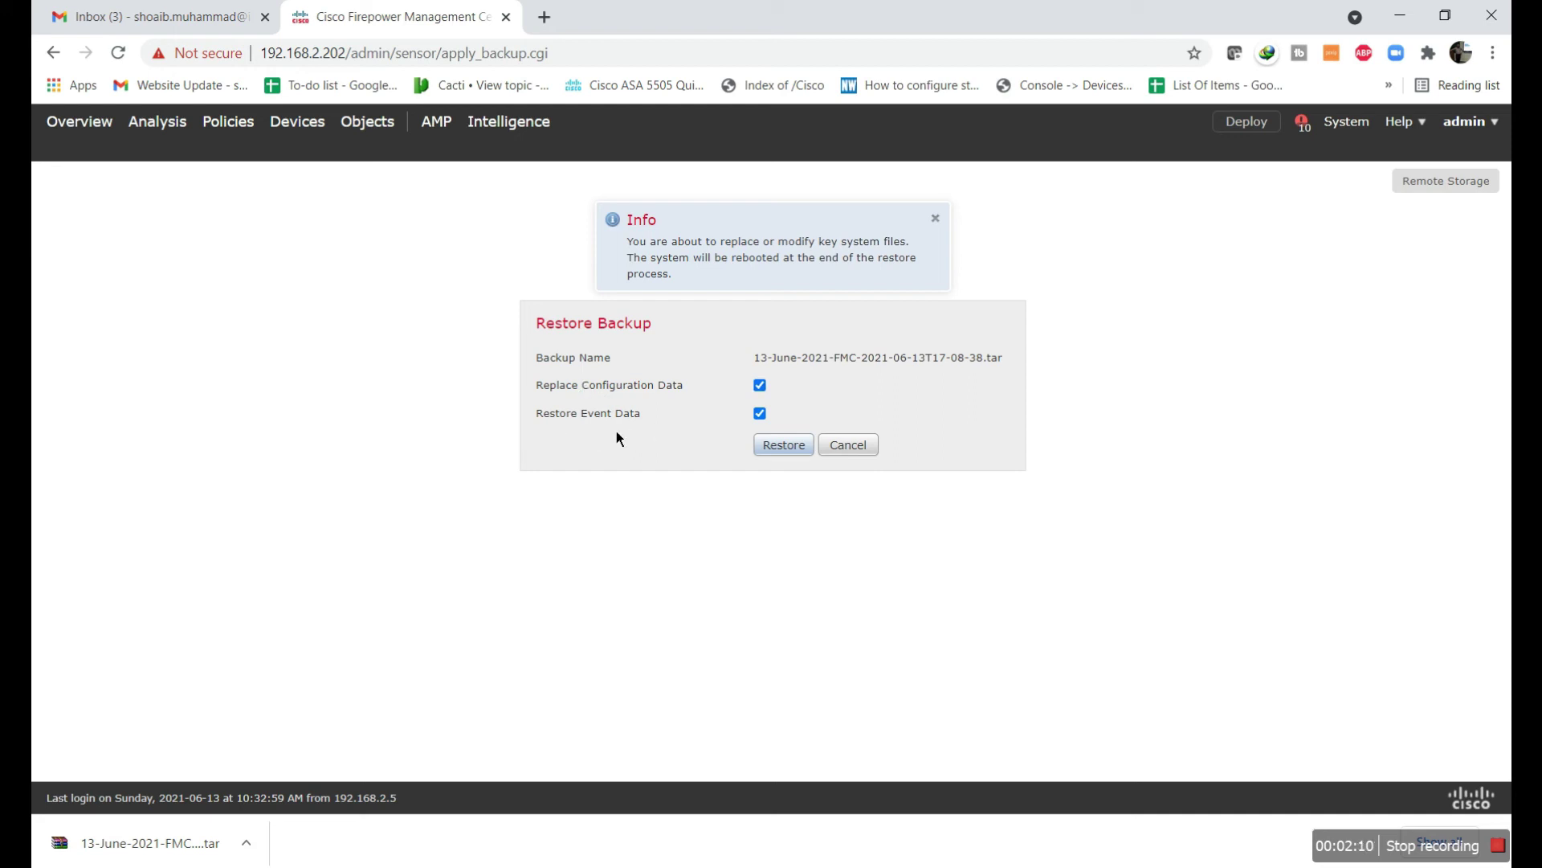
pyautogui.click(791, 454)
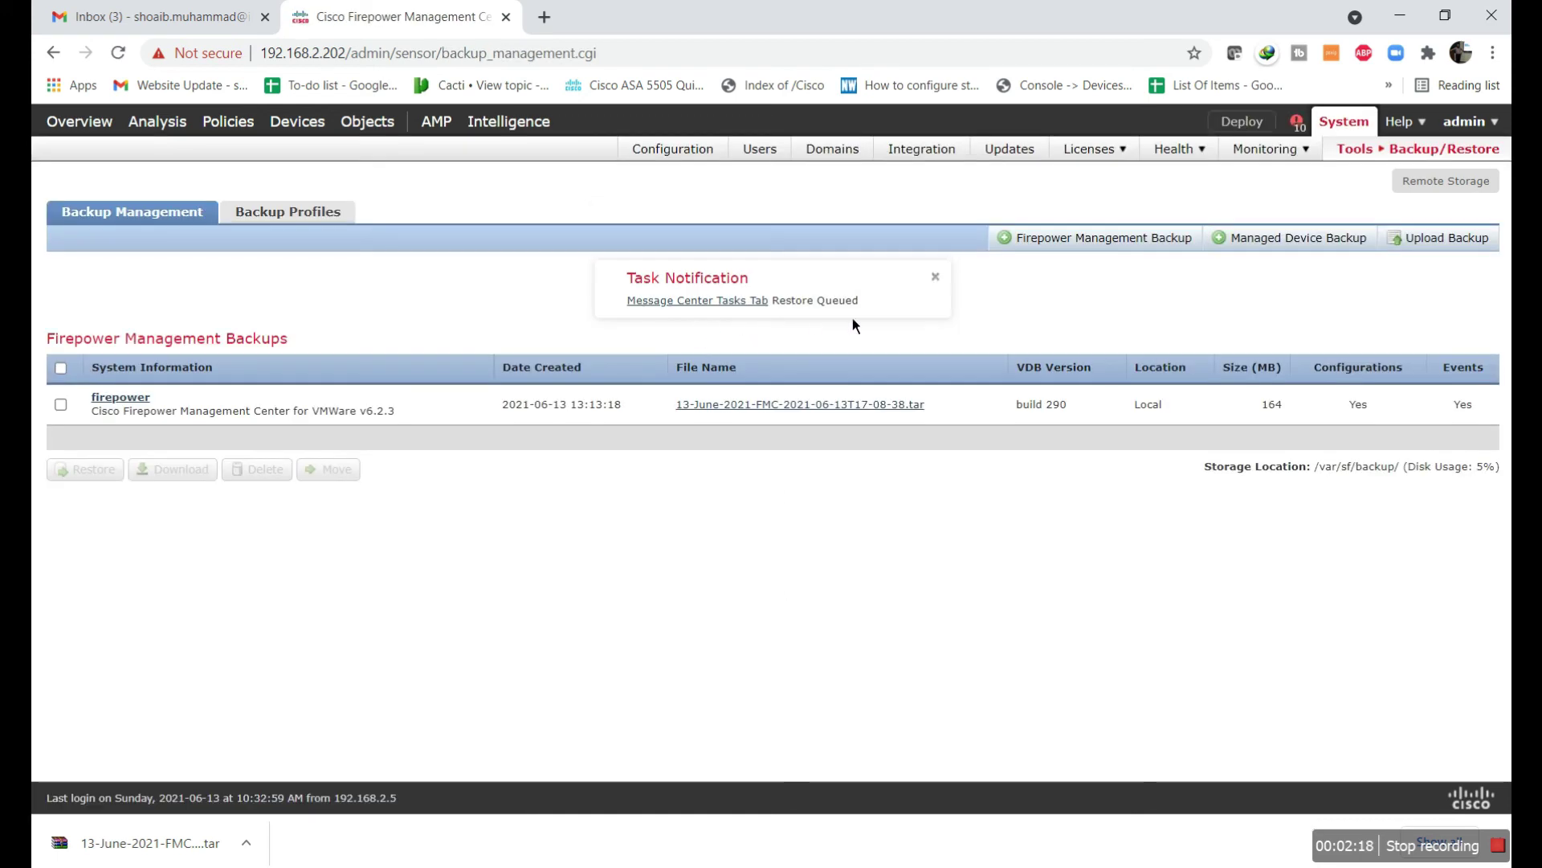
# Check the progress and result of the restore task in the Message Center
pyautogui.click(1298, 124)
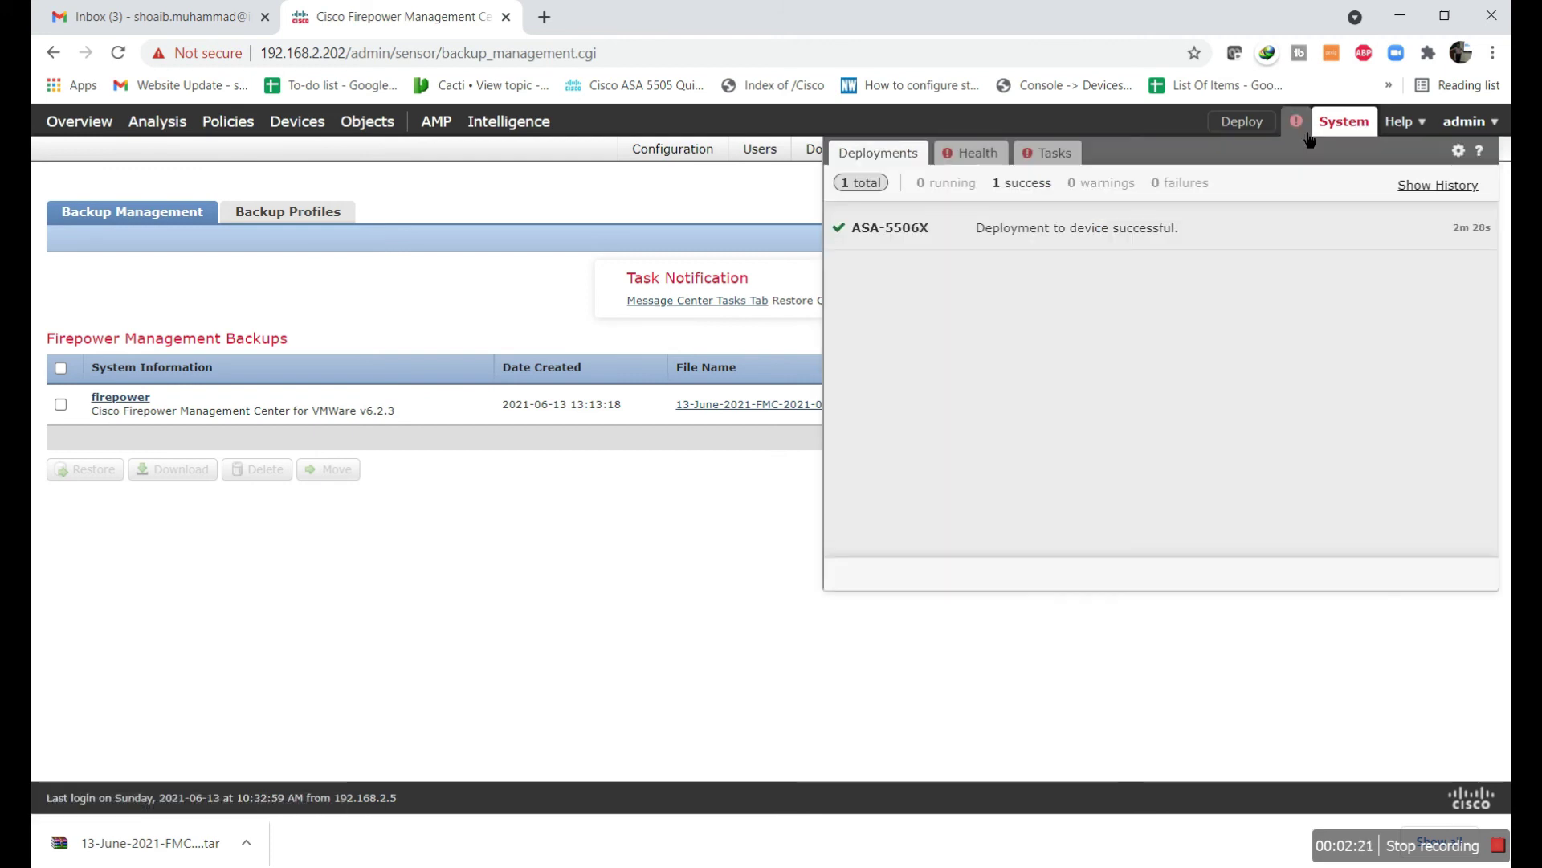
pyautogui.click(1057, 166)
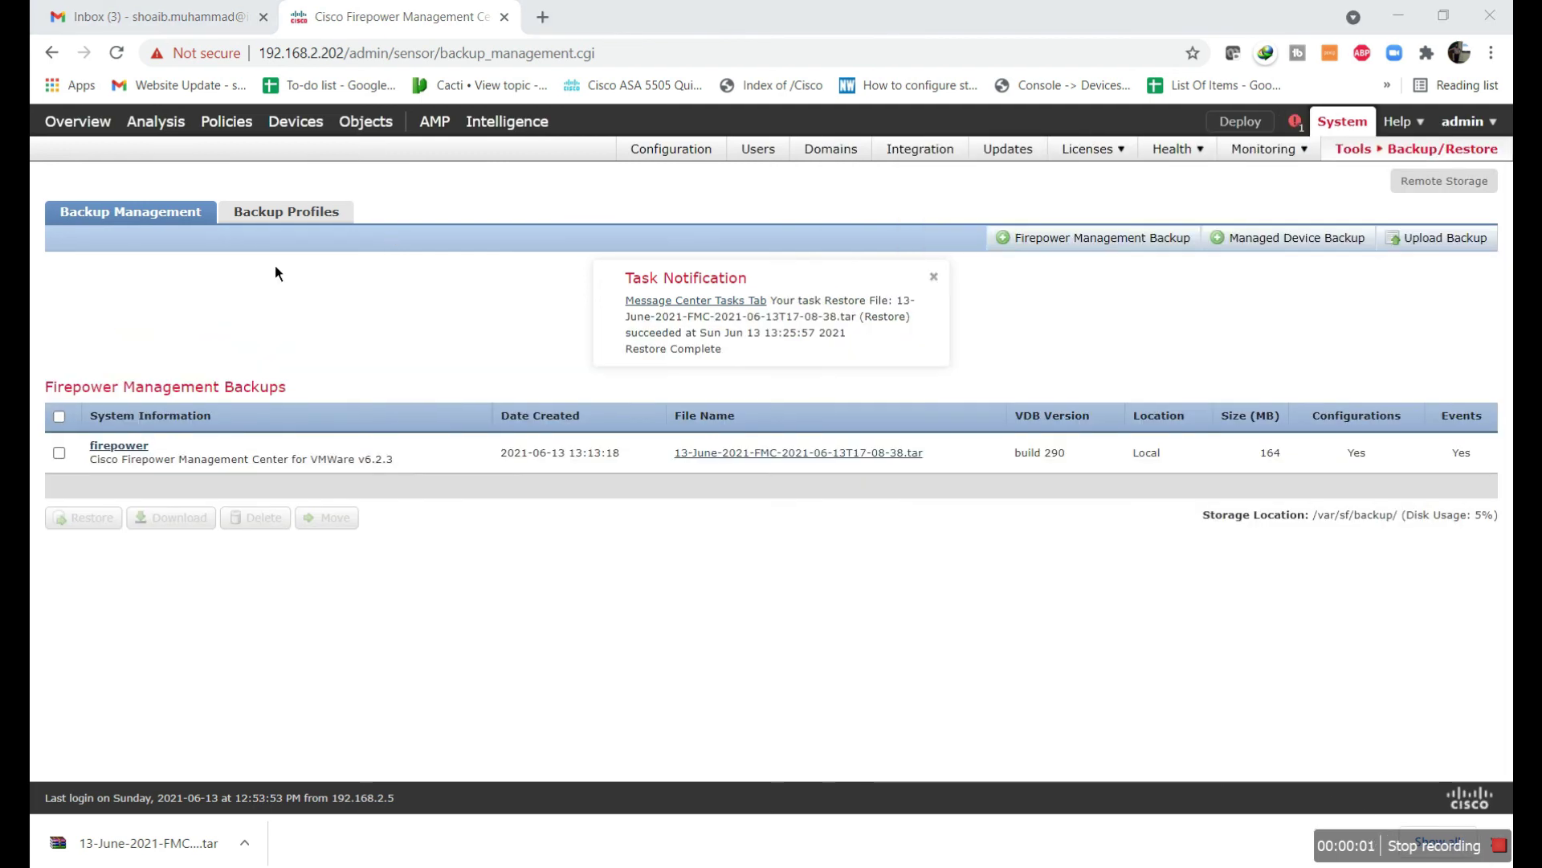
pyautogui.click(1303, 130)
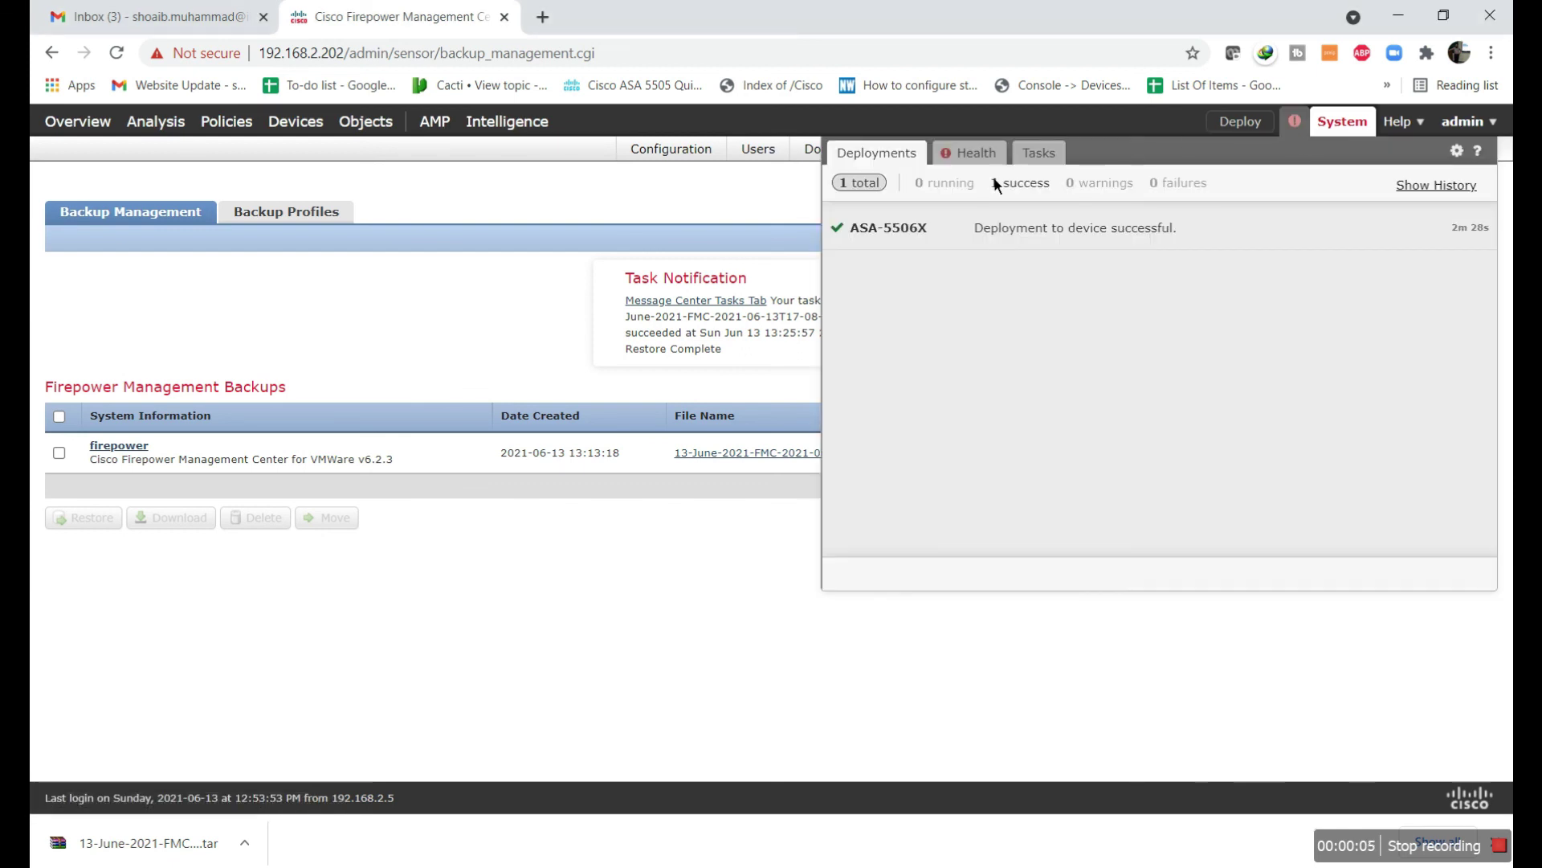
pyautogui.click(1042, 165)
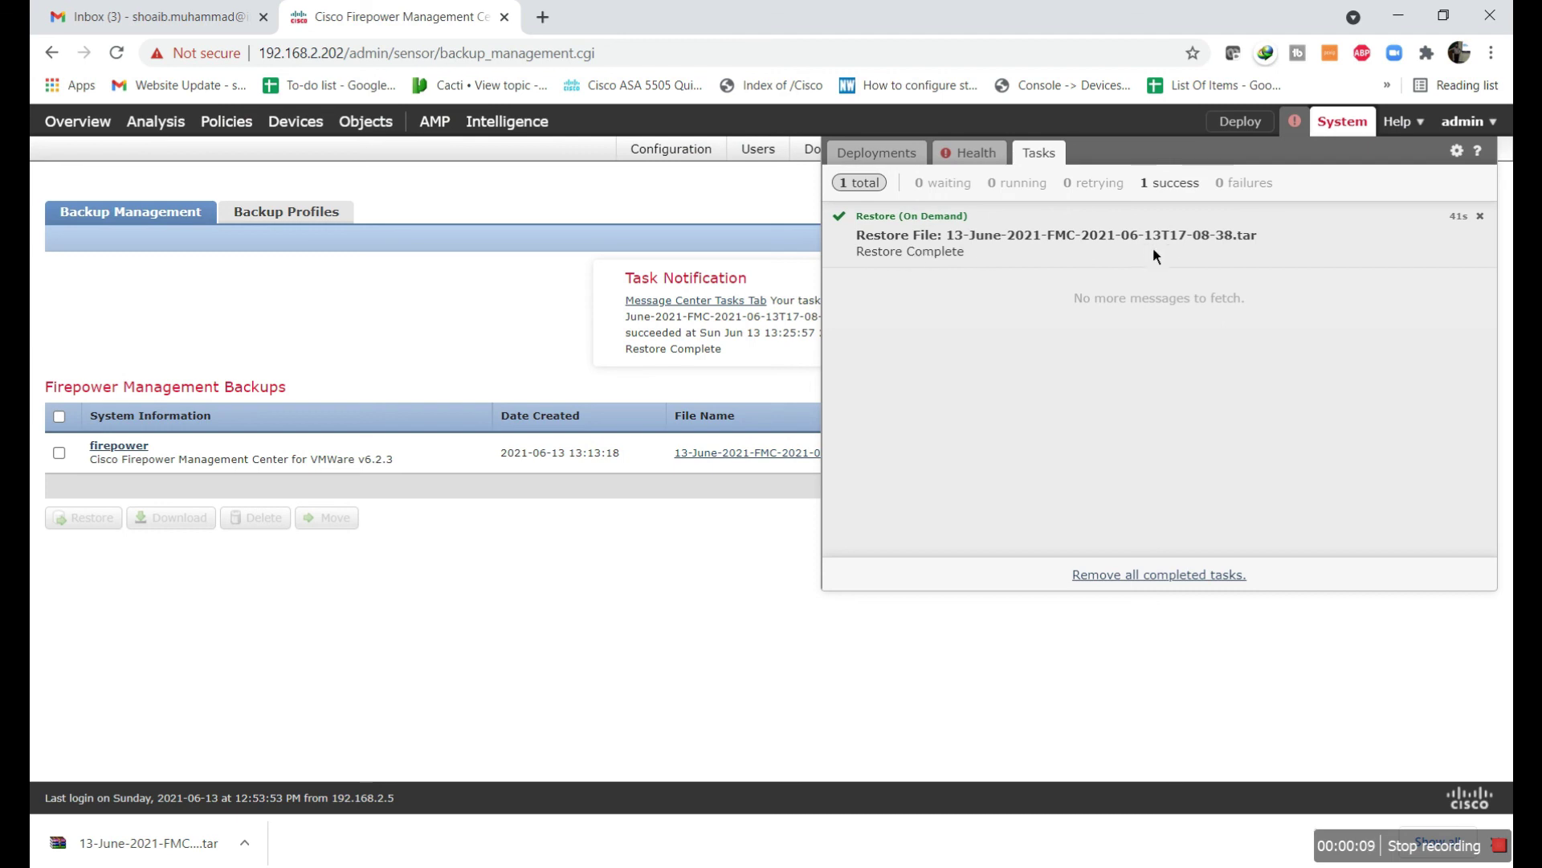
pyautogui.click(482, 297)
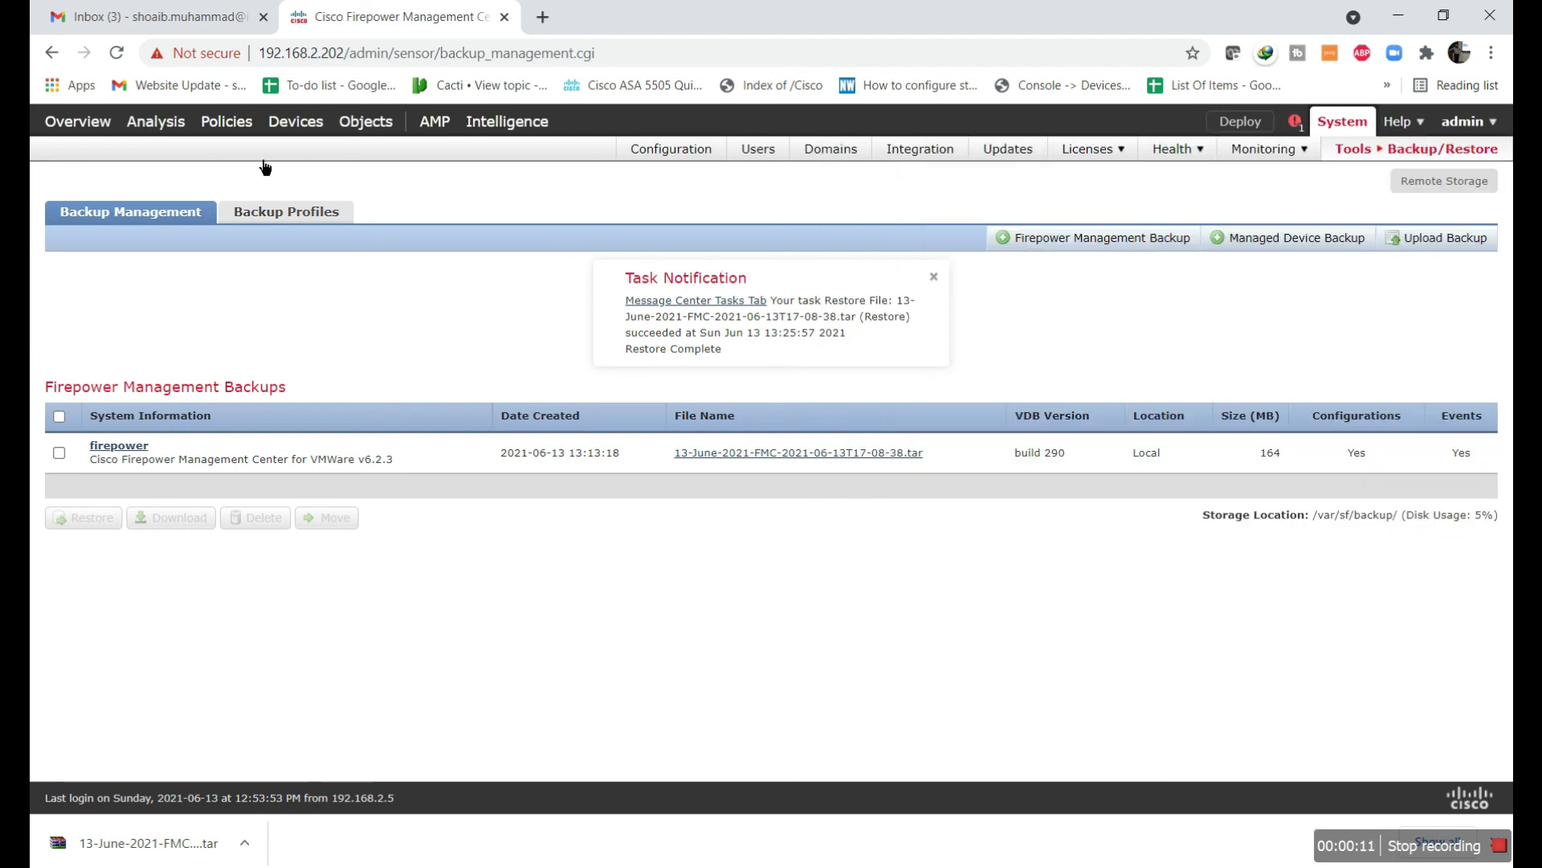
# Go to the access control policies to check whether the deleted LAN-Network10 rules are back
pyautogui.moveTo(156, 121)
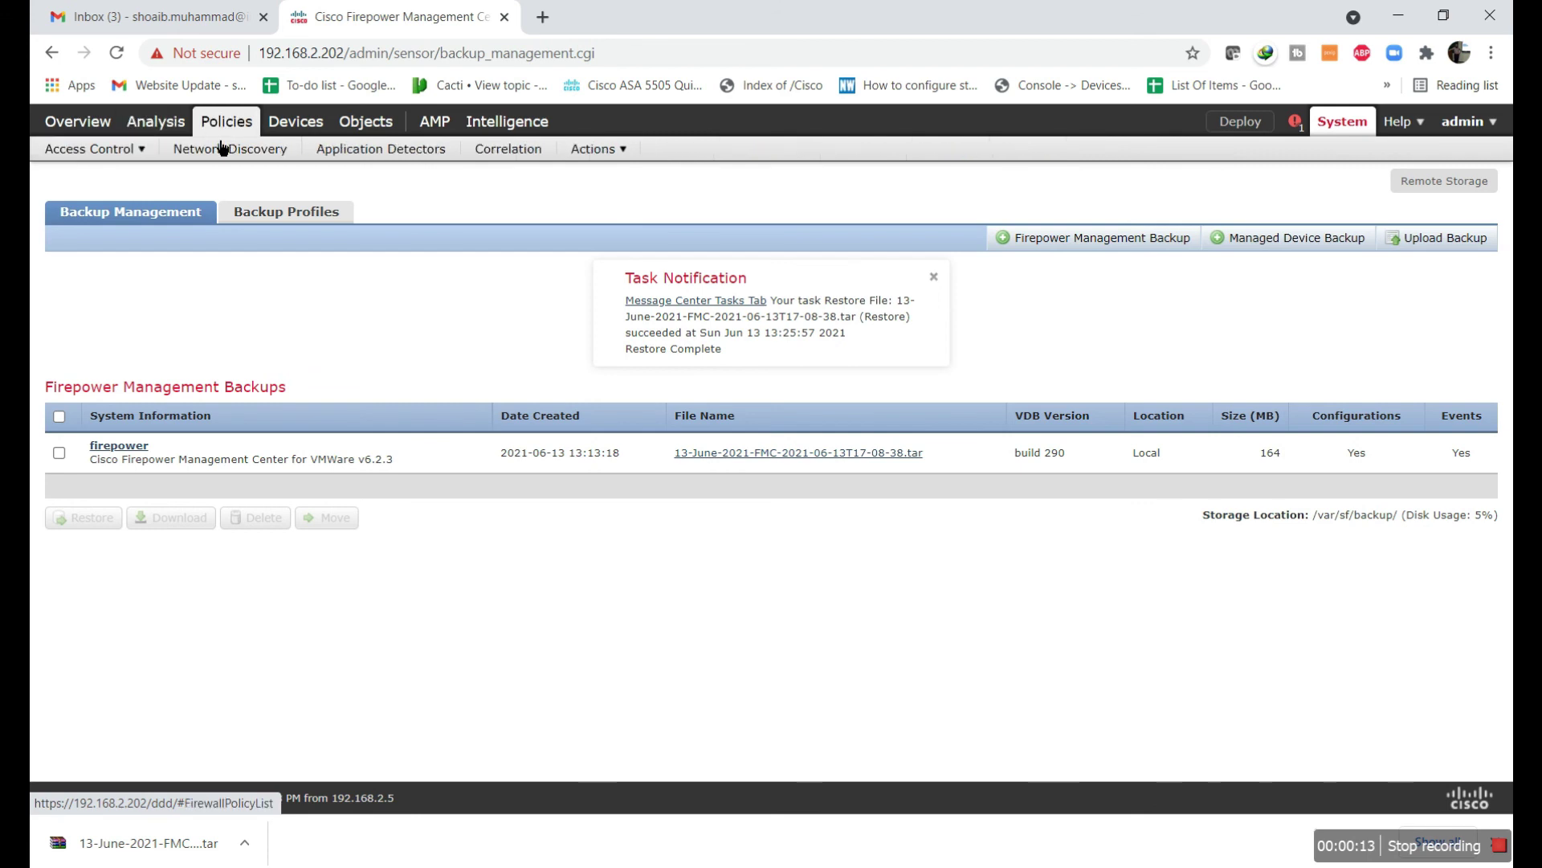
pyautogui.moveTo(227, 122)
pyautogui.moveTo(95, 148)
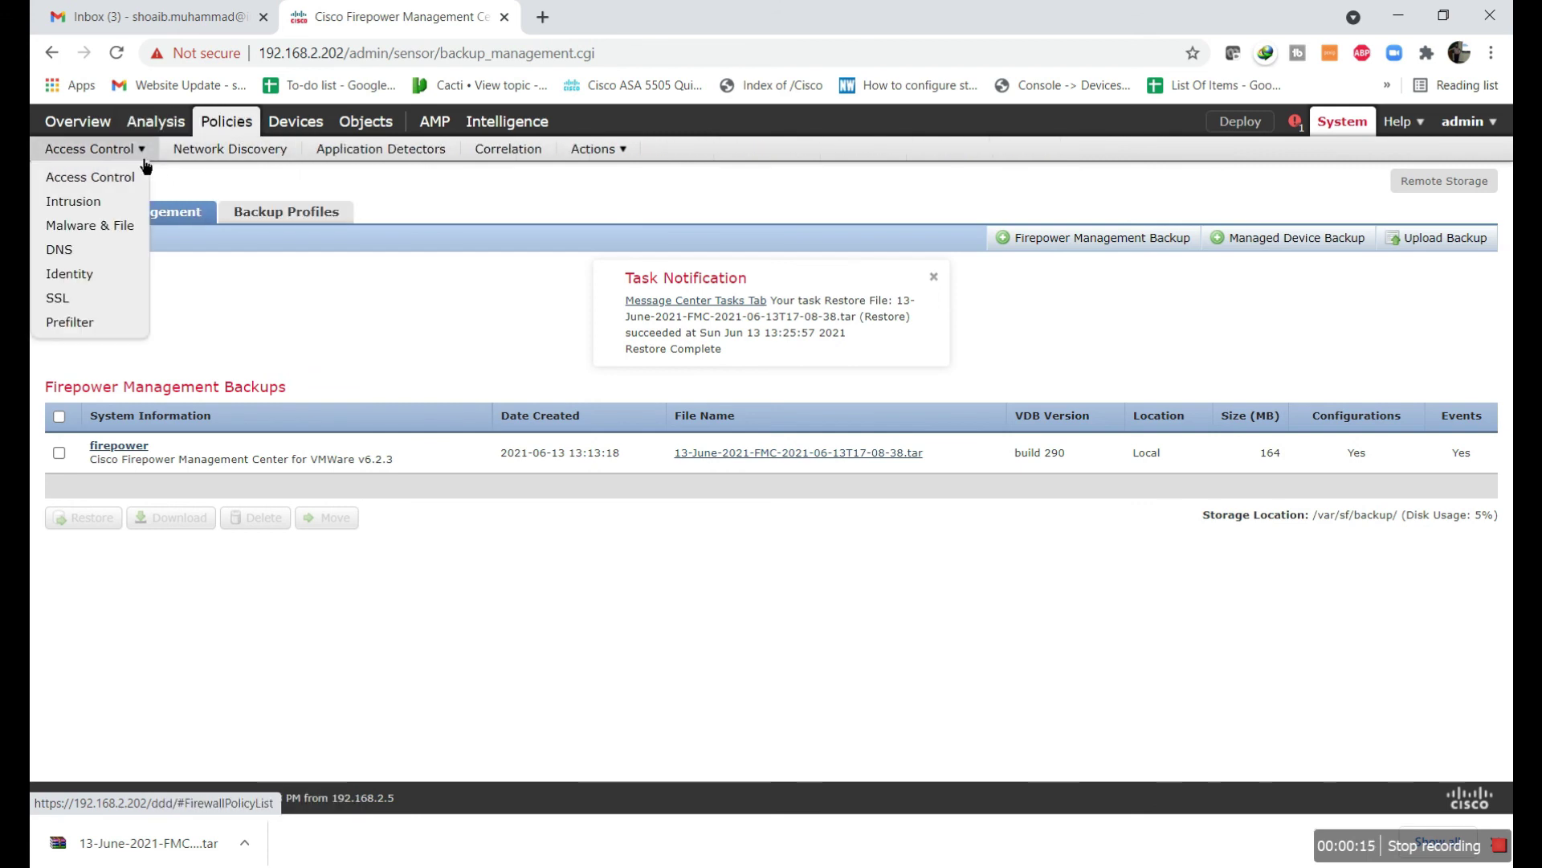
pyautogui.click(90, 177)
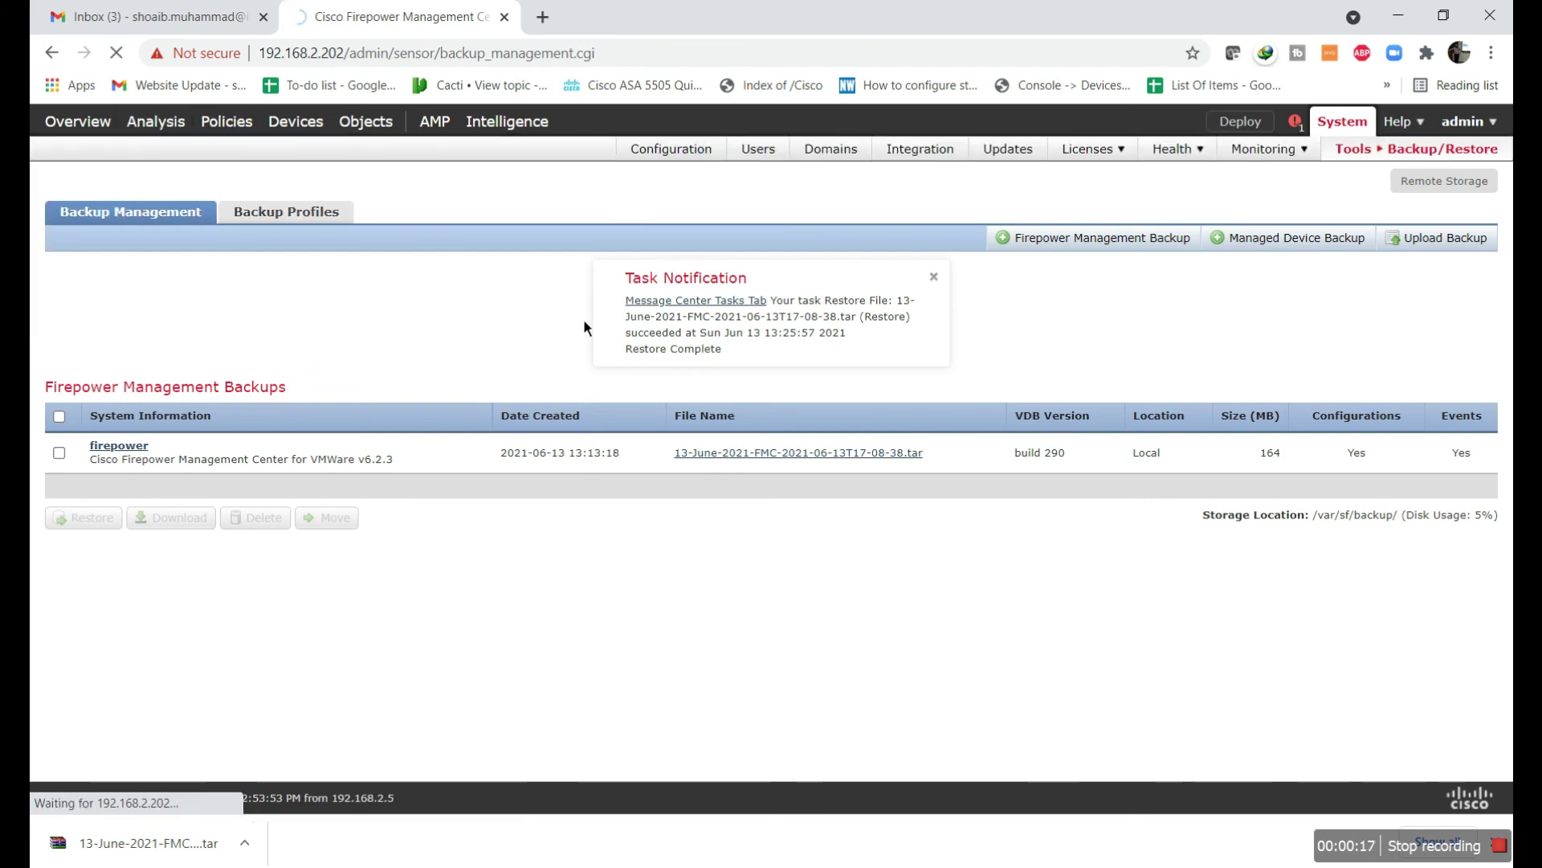